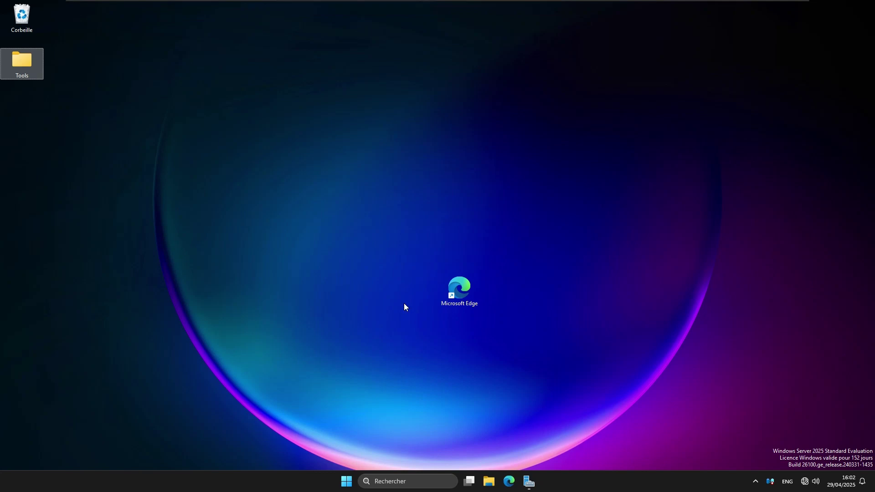
Launch the DNS manager with dnsmgmt.msc and open the dehi.cn zone under the server's forward lookup zones
{"action": "key", "text": "super+r"}
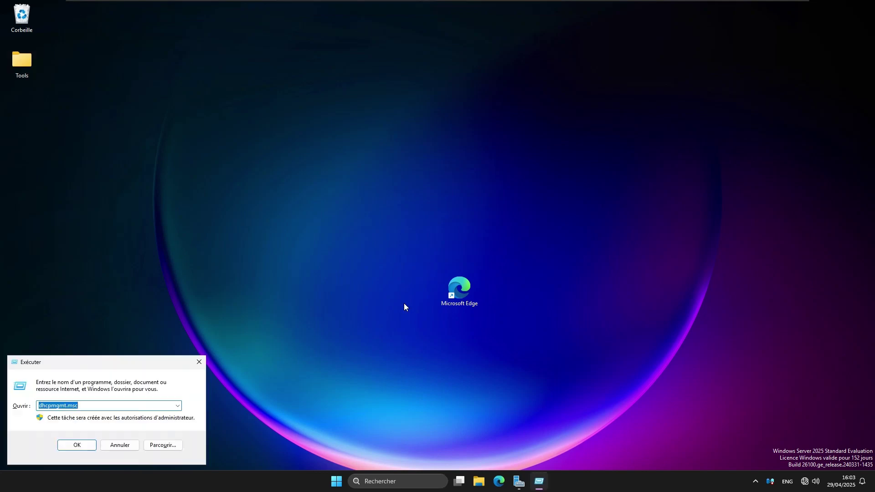
{"action": "type", "text": "dn"}
{"action": "key", "text": "Down"}
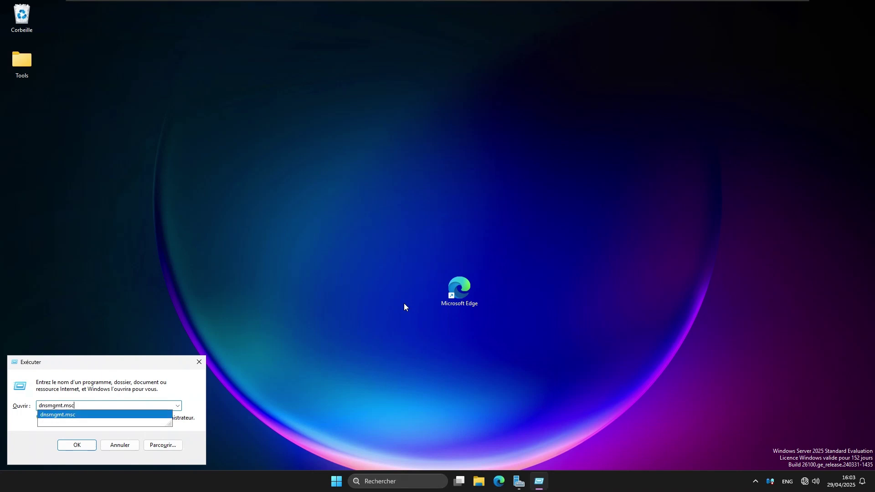
{"action": "key", "text": "Return"}
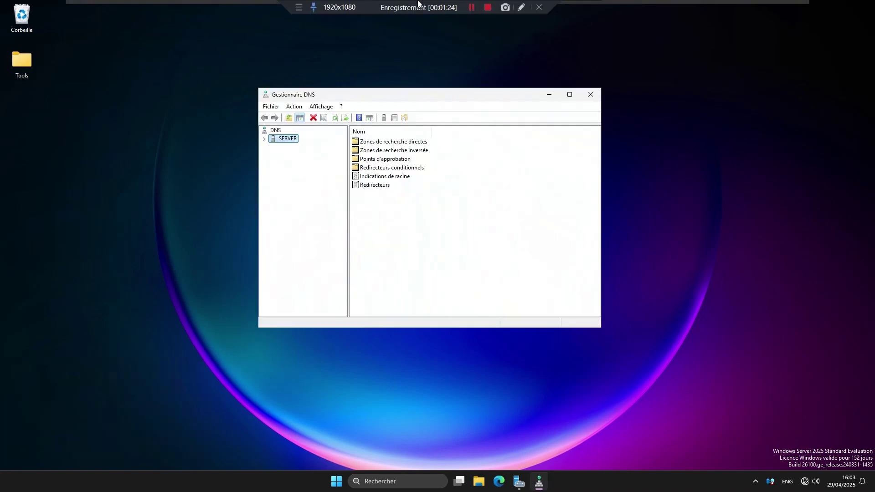
{"action": "double_click", "coordinate": [380, 142]}
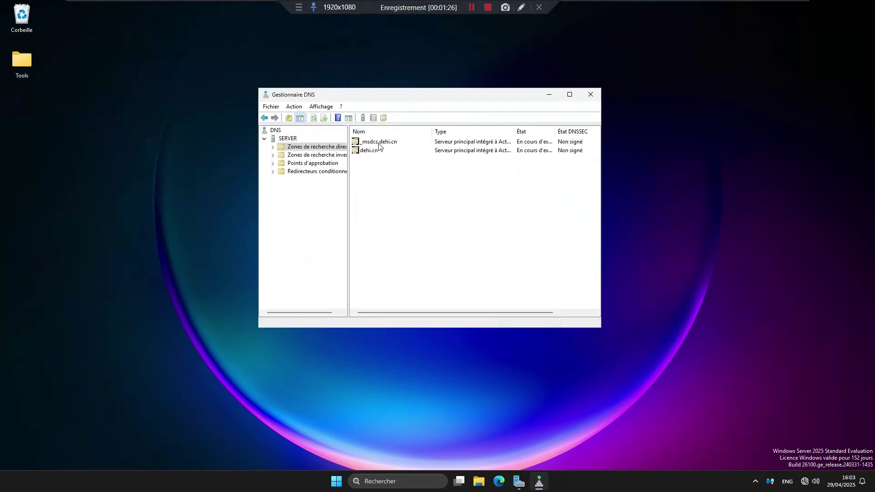
{"action": "double_click", "coordinate": [366, 151]}
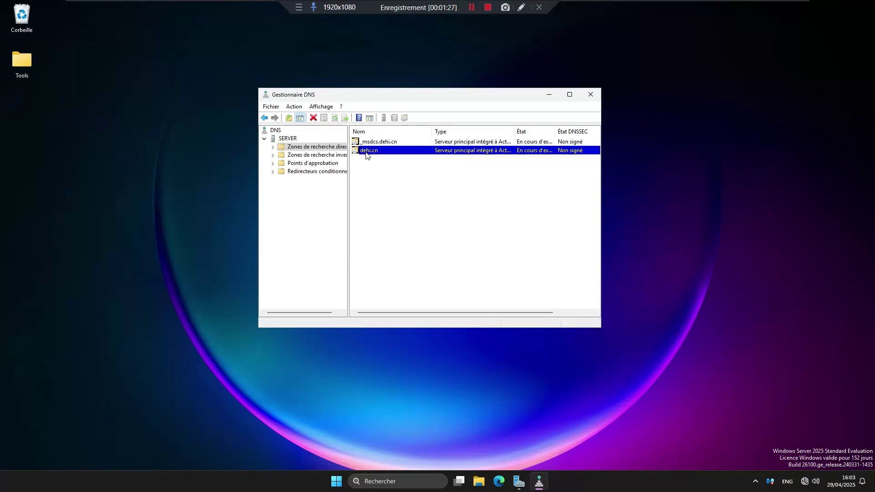
Start a new mail server (MX) record in the dehi.cn zone with mail as the host name
{"action": "right_click", "coordinate": [403, 254]}
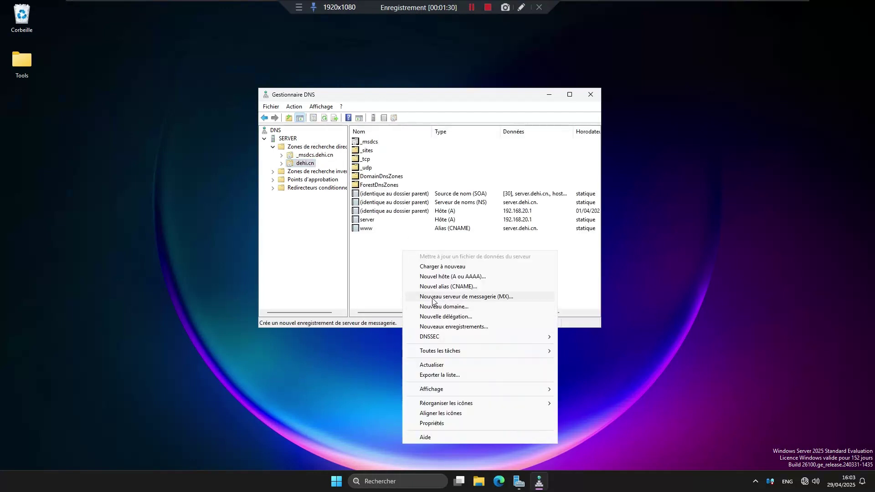
{"action": "left_click", "coordinate": [482, 297]}
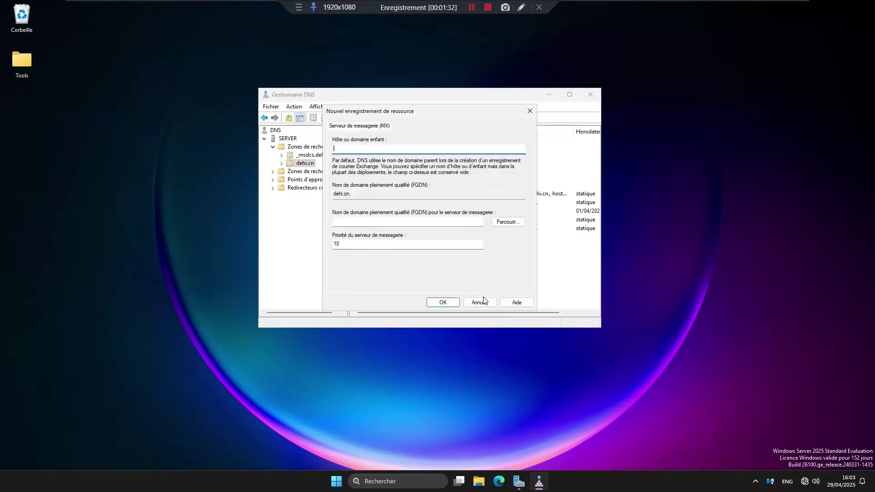
{"action": "type", "text": "mail"}
Point the MX record to the server host record of the dehi.cn zone, create it and close the DNS manager
{"action": "left_click", "coordinate": [519, 223]}
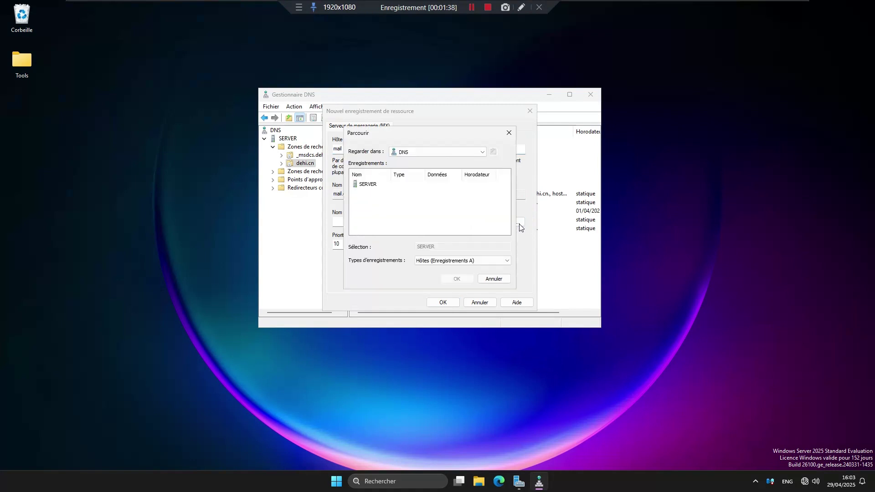
{"action": "double_click", "coordinate": [366, 185]}
{"action": "left_click", "coordinate": [369, 185]}
{"action": "double_click", "coordinate": [368, 185]}
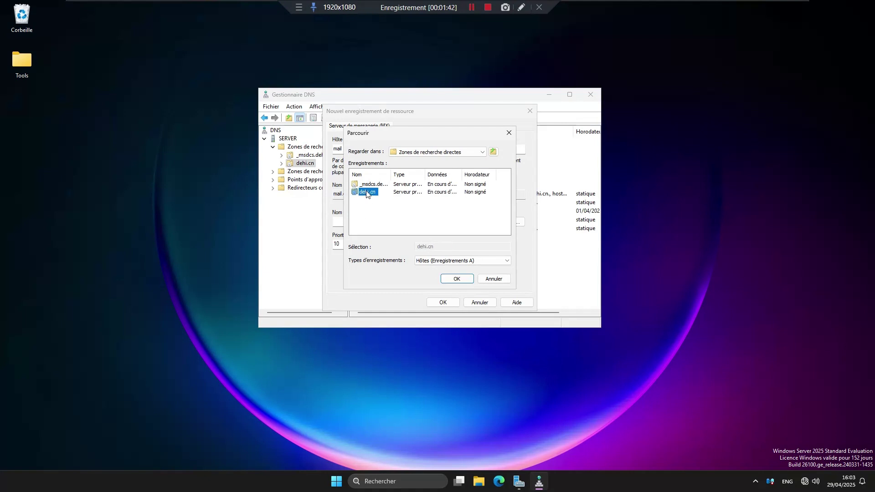
{"action": "double_click", "coordinate": [367, 192]}
{"action": "scroll", "coordinate": [366, 233], "scroll_direction": "down", "scroll_amount": 1}
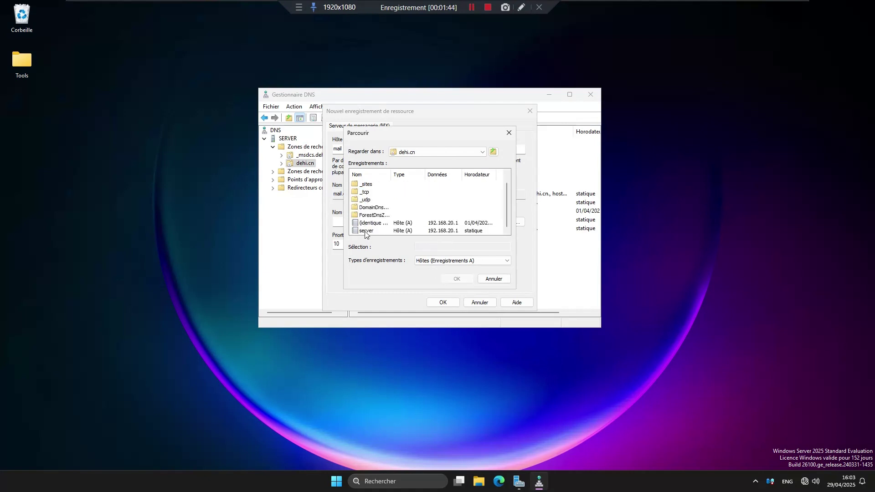
{"action": "double_click", "coordinate": [364, 231]}
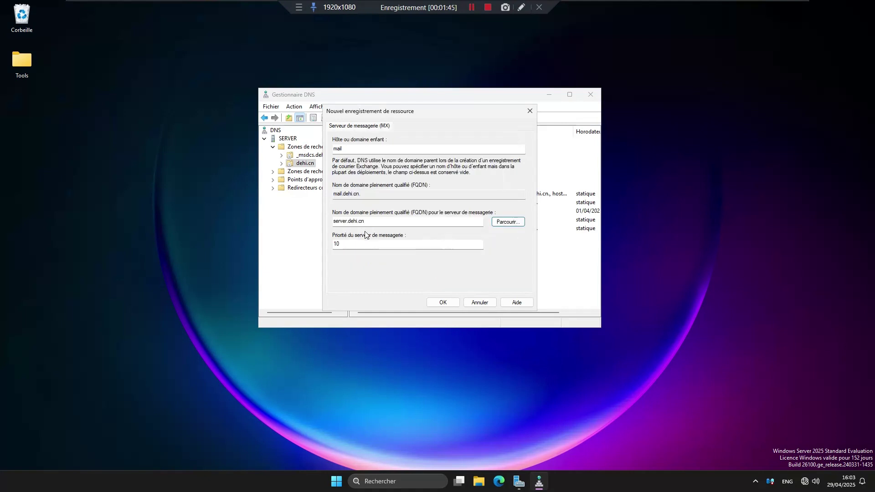
{"action": "left_click", "coordinate": [450, 303]}
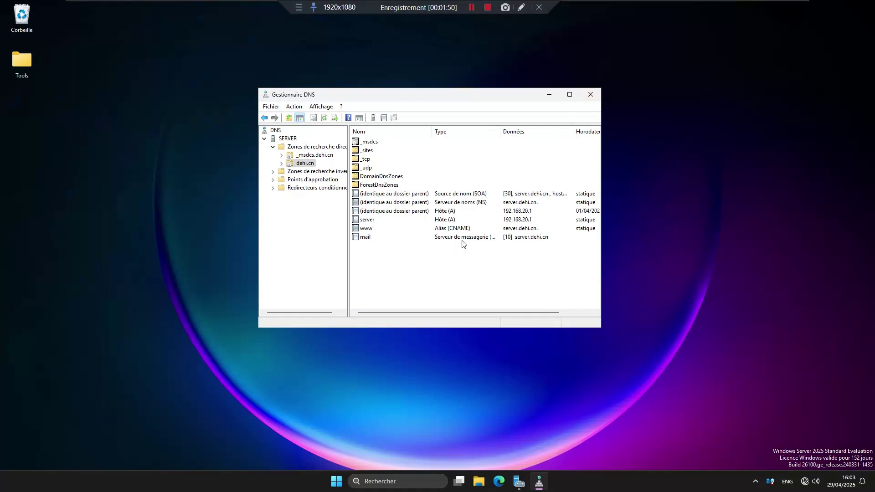
{"action": "left_click", "coordinate": [597, 93]}
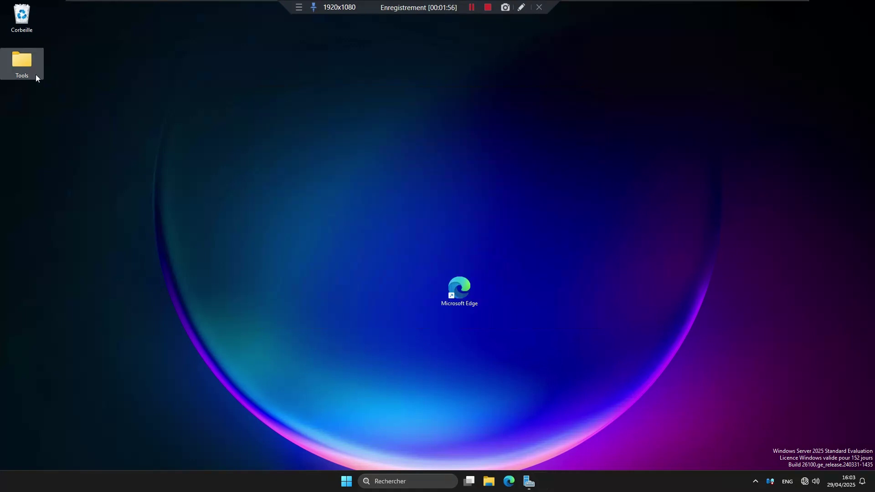
Review the Exchange setup and prerequisite files in the desktop's Tools folder, and minimize its window
{"action": "double_click", "coordinate": [31, 61]}
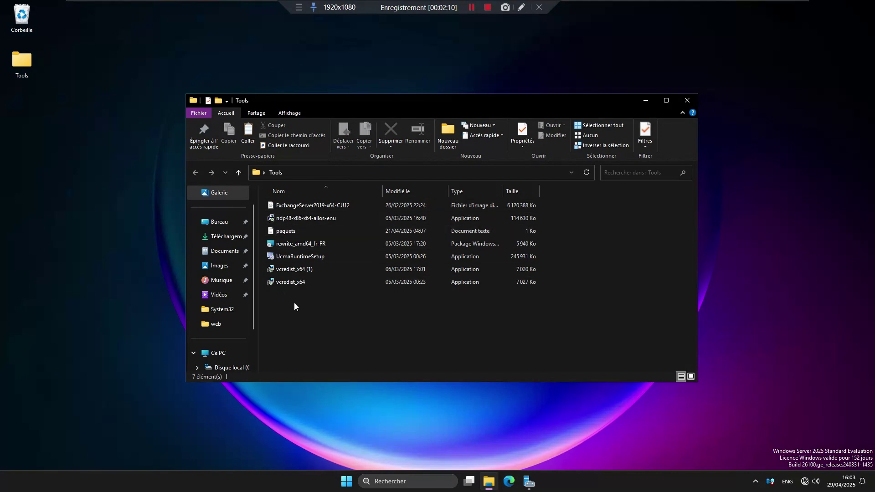
{"action": "left_click", "coordinate": [646, 102]}
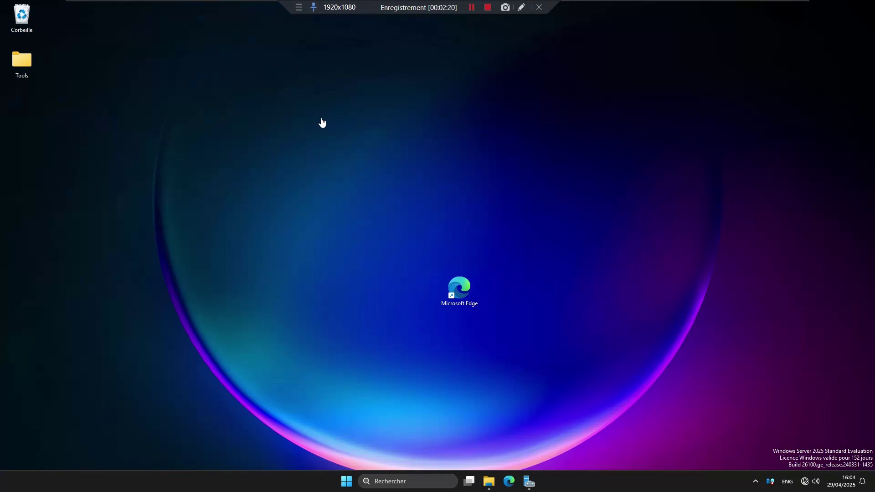
Leave full-screen mode in VMware Workstation and add a second network adapter with the default NAT connection to the Windows Server virtual machine
{"action": "mouse_move", "coordinate": [346, 5]}
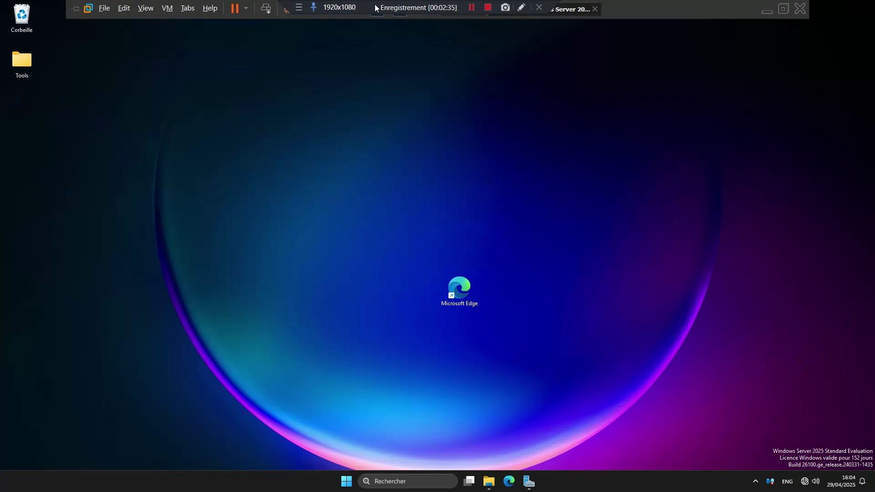
{"action": "left_click_drag", "start_coordinate": [364, 3], "coordinate": [454, 3]}
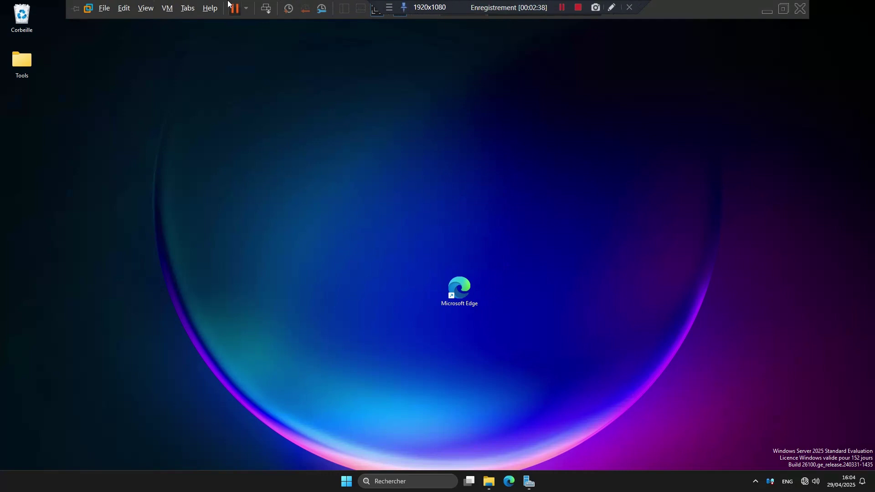
{"action": "left_click", "coordinate": [372, 13]}
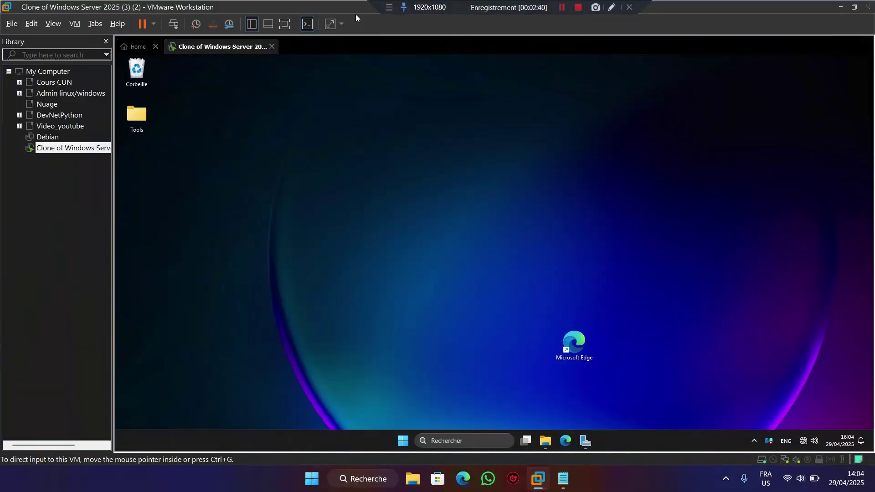
{"action": "right_click", "coordinate": [221, 47]}
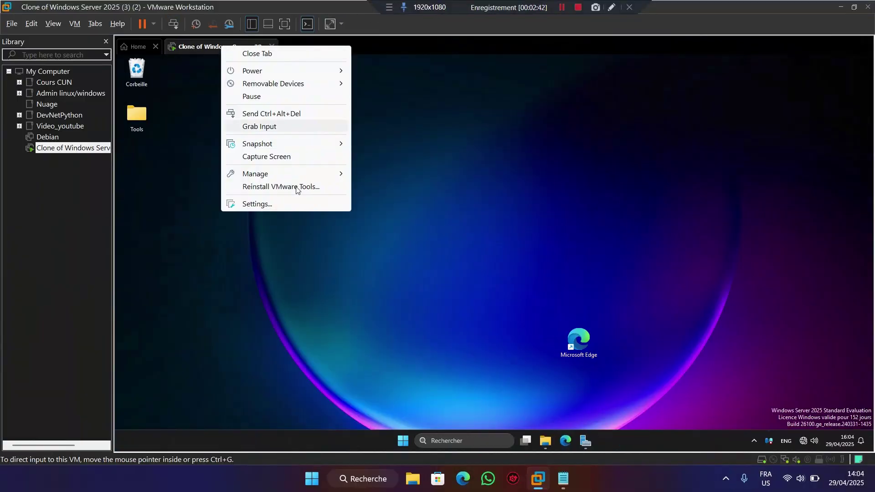
{"action": "left_click", "coordinate": [285, 202]}
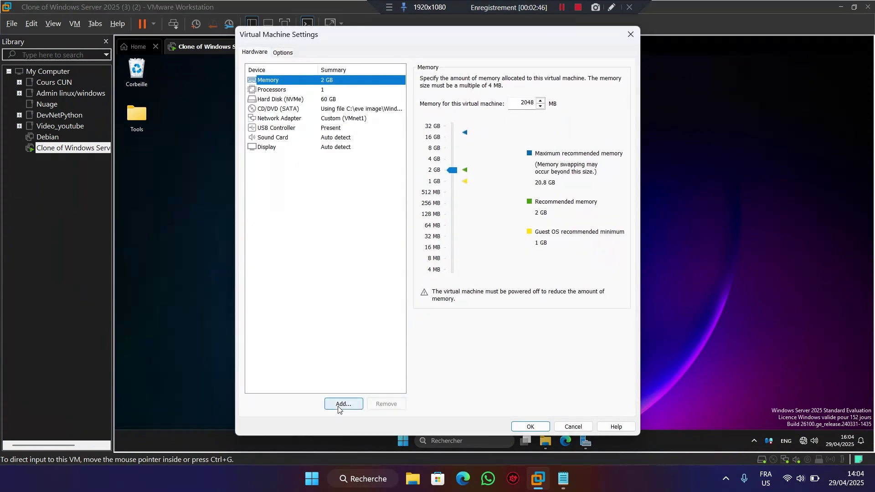
{"action": "left_click", "coordinate": [341, 405]}
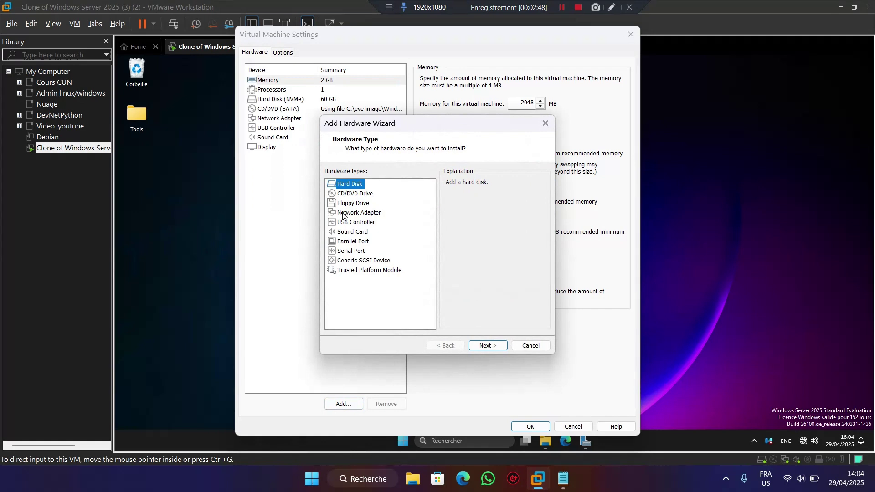
{"action": "left_click", "coordinate": [343, 214]}
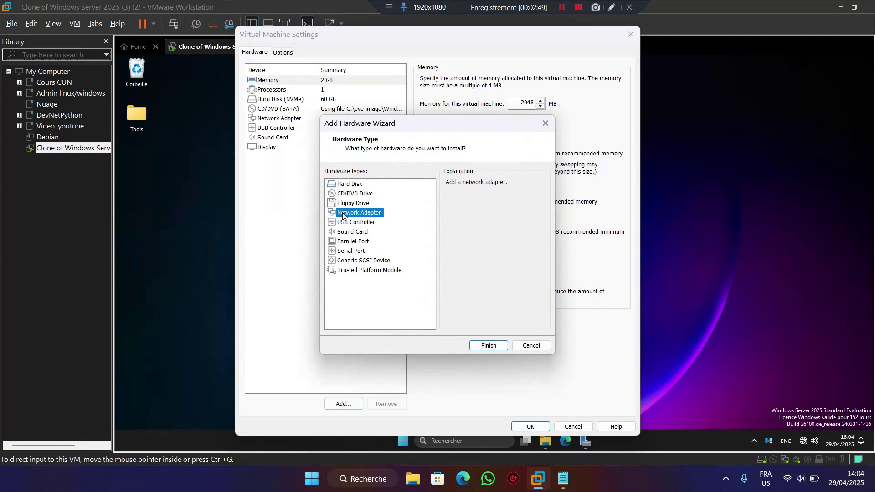
{"action": "left_click", "coordinate": [486, 348]}
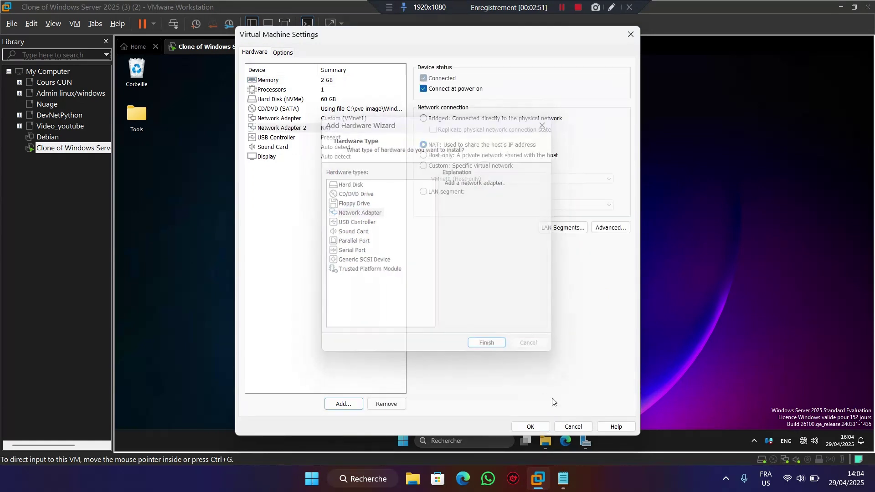
{"action": "left_click", "coordinate": [530, 427]}
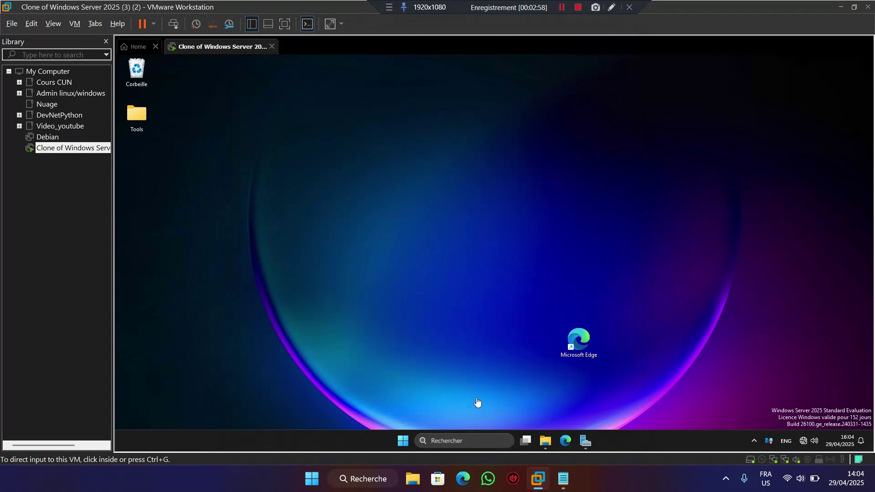
Open the network connections inside the Windows Server virtual machine with ncpa.cpl
{"action": "key", "text": "super+r"}
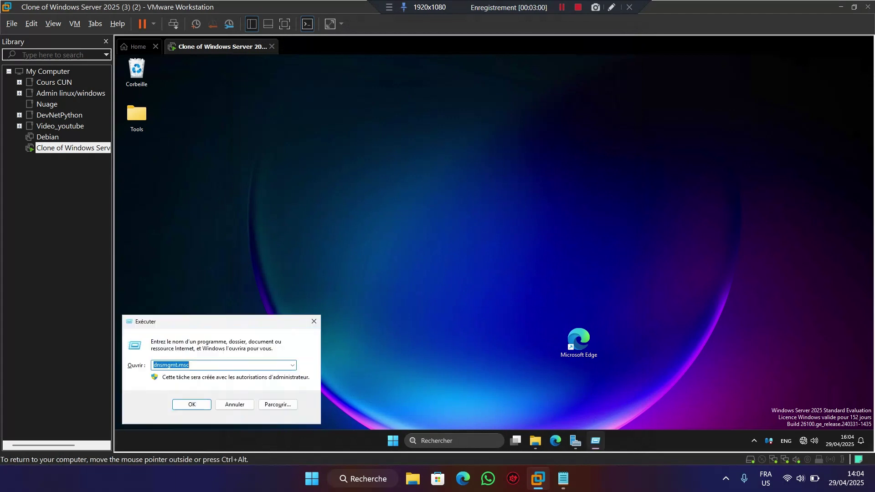
{"action": "type", "text": "nc"}
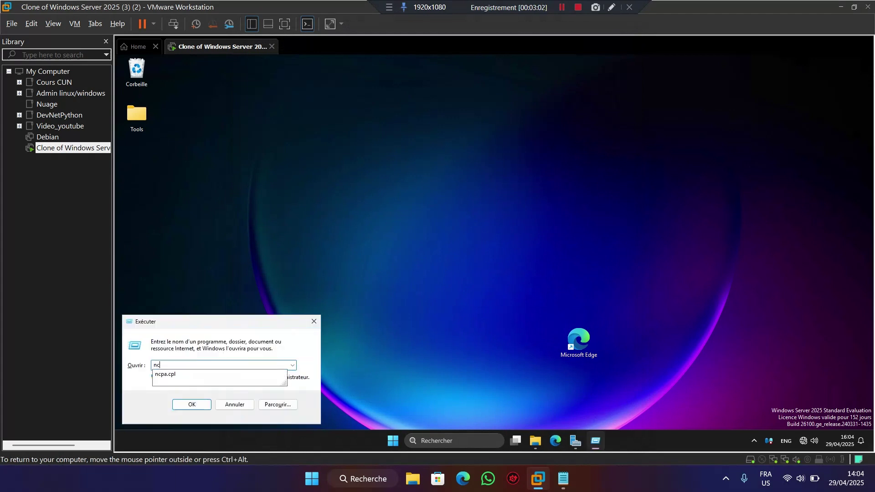
{"action": "key", "text": "Down"}
{"action": "key", "text": "Return"}
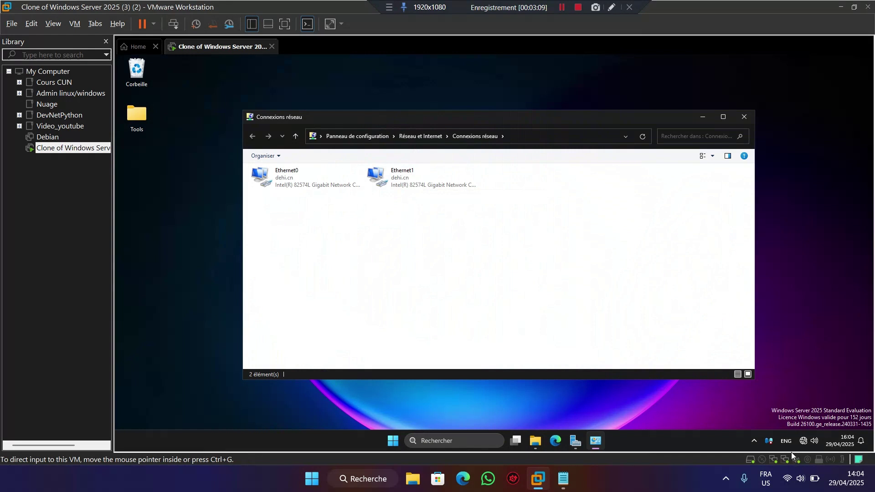
Set Ethernet1's IPv4 protocol to obtain its IP address and DNS server addresses automatically
{"action": "left_click", "coordinate": [428, 178]}
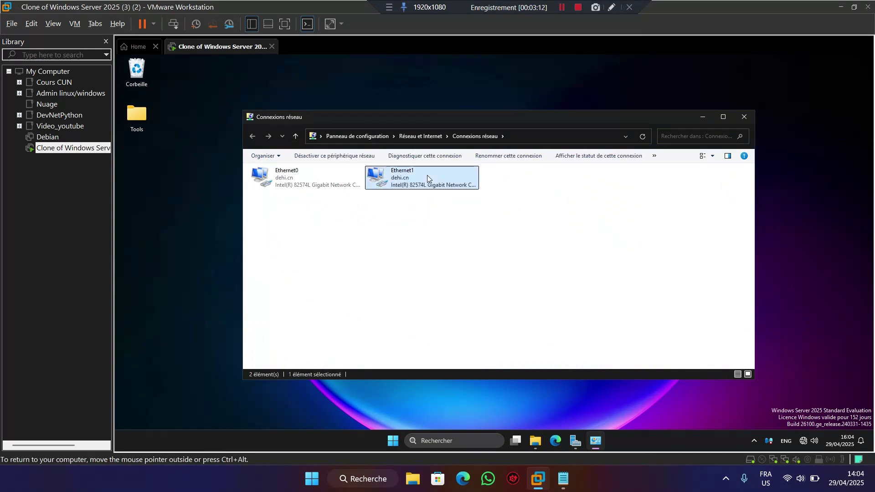
{"action": "double_click", "coordinate": [427, 178]}
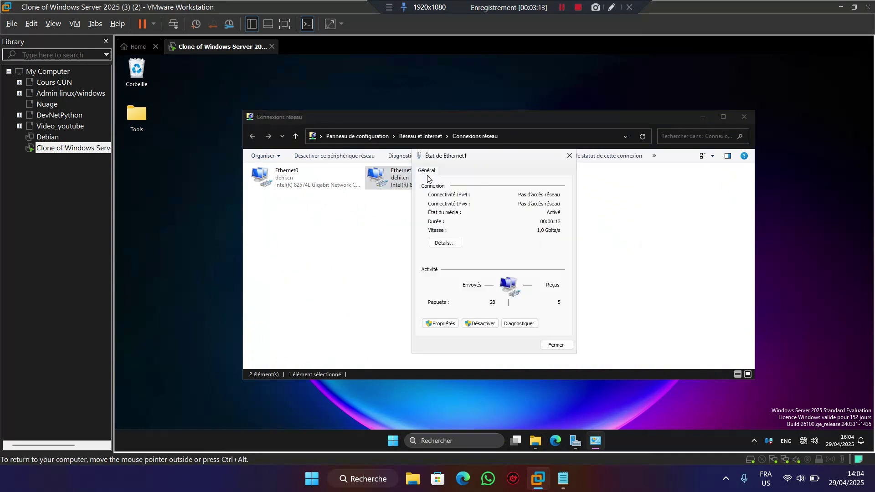
{"action": "left_click", "coordinate": [440, 323]}
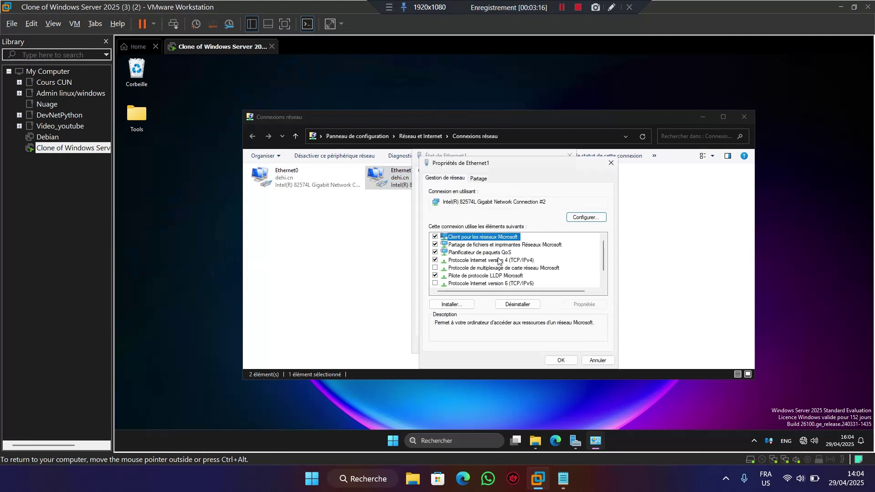
{"action": "left_click", "coordinate": [497, 260]}
{"action": "double_click", "coordinate": [498, 260]}
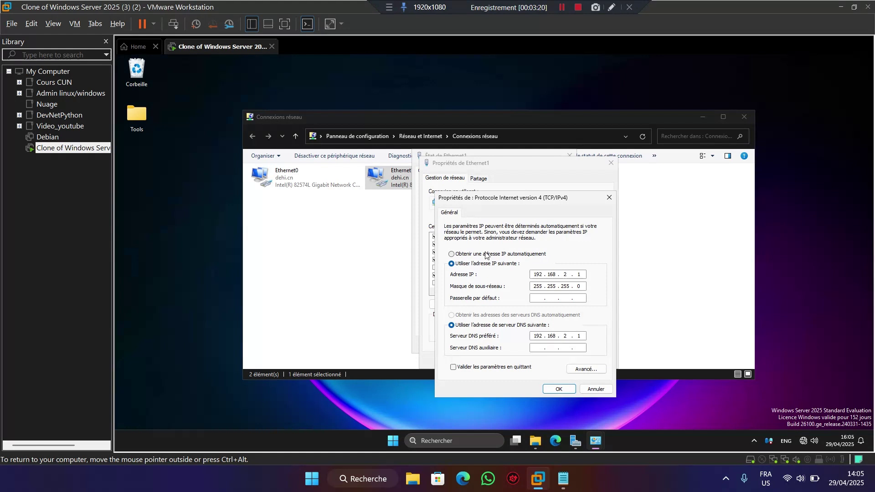
{"action": "left_click", "coordinate": [485, 255]}
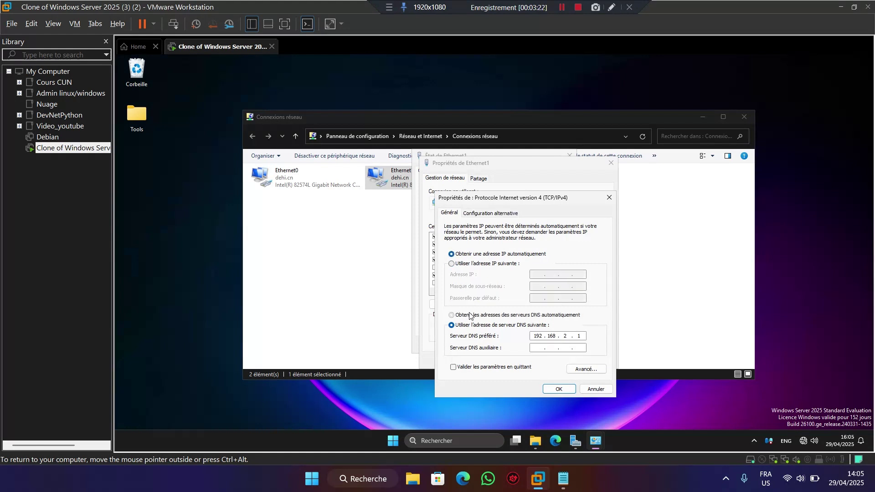
{"action": "left_click", "coordinate": [472, 315]}
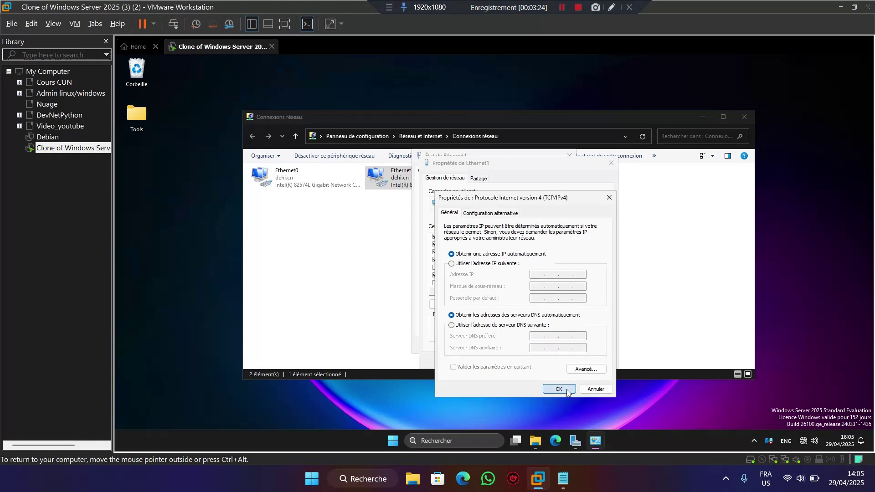
{"action": "left_click", "coordinate": [567, 389]}
{"action": "left_click", "coordinate": [562, 360]}
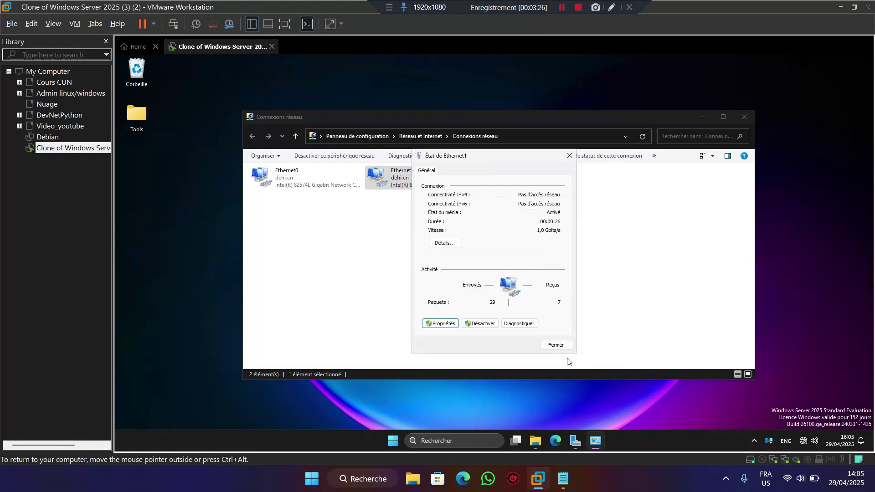
{"action": "left_click", "coordinate": [557, 342]}
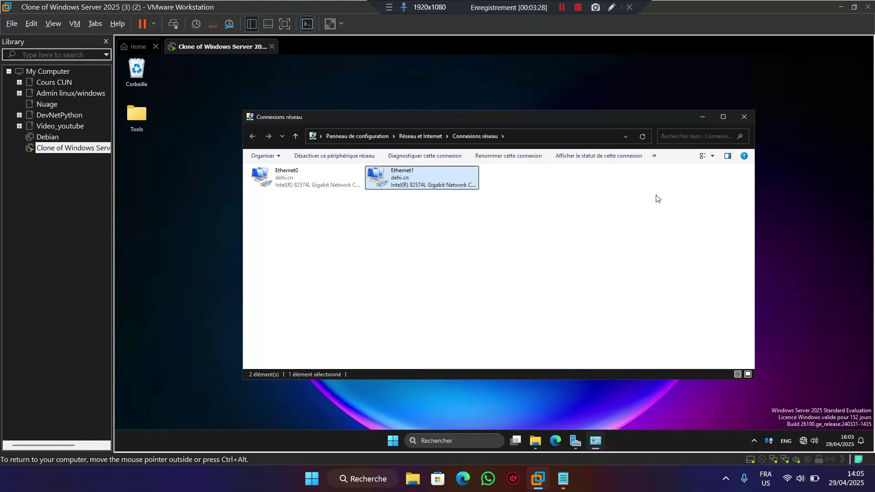
Close the network connections window and return the virtual machine to full-screen mode
{"action": "left_click", "coordinate": [749, 121]}
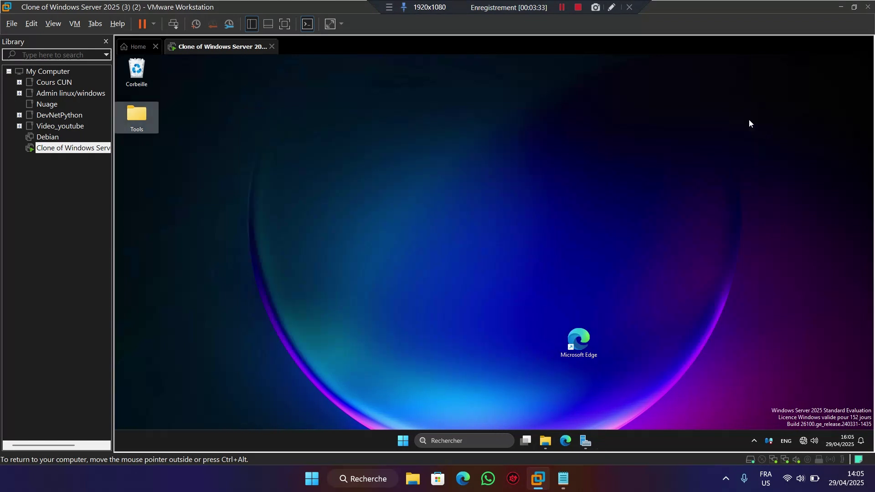
{"action": "left_click", "coordinate": [286, 25]}
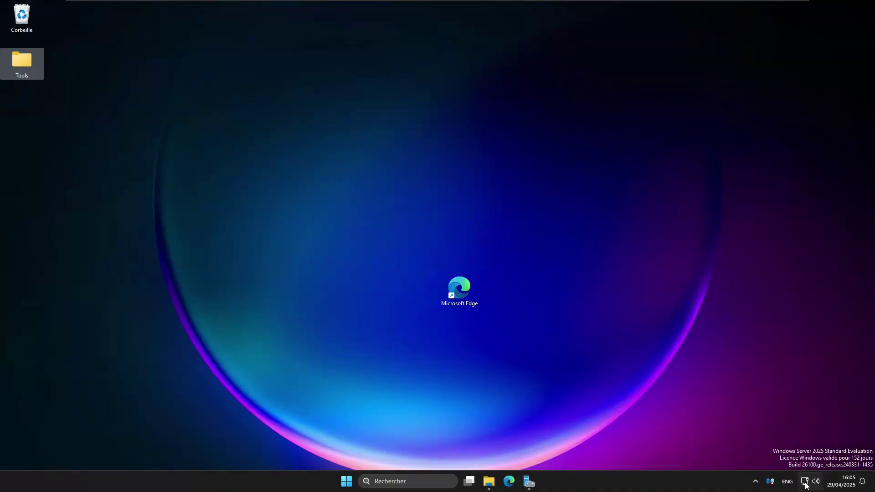
Test the internet connection by searching the web for "exchange" in Microsoft Edge, and close the browser
{"action": "double_click", "coordinate": [458, 292]}
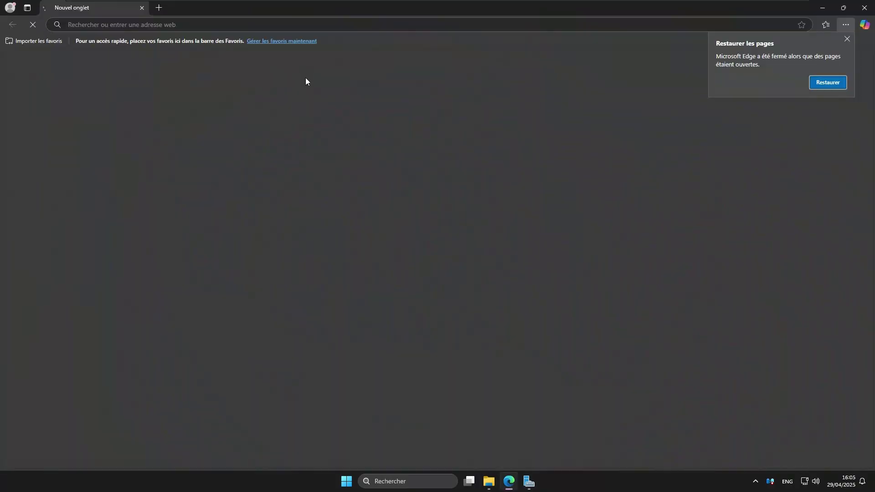
{"action": "type", "text": "exchan"}
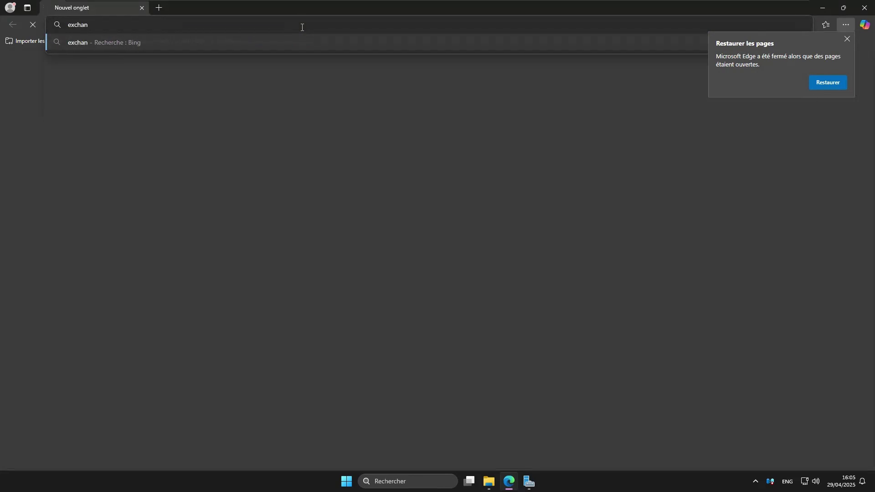
{"action": "type", "text": "ge"}
{"action": "key", "text": "Return"}
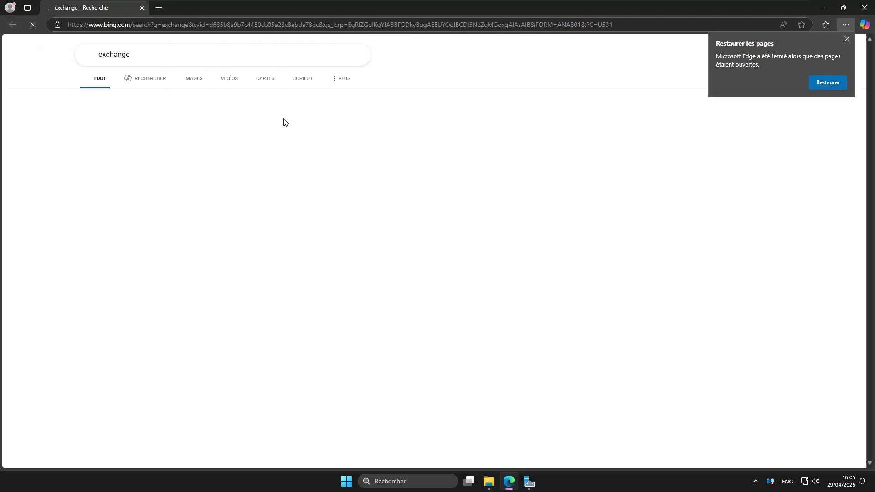
{"action": "left_click", "coordinate": [865, 9]}
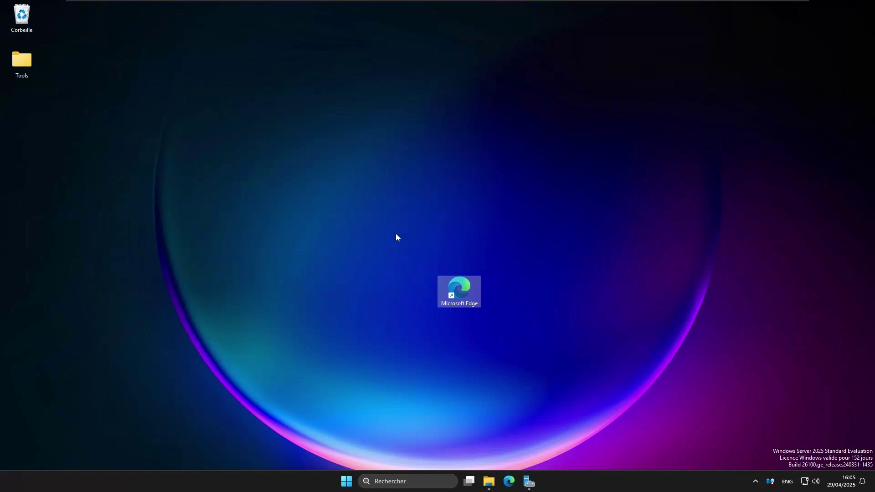
Install the Microsoft Visual C++ 2013 Redistributable (x64) from vcredist_x64 in the desktop's Tools folder, accepting the license terms
{"action": "double_click", "coordinate": [22, 61]}
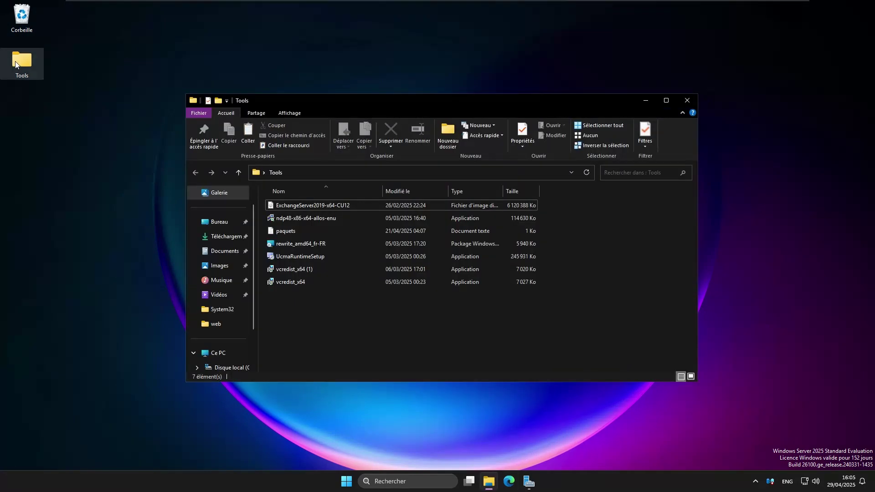
{"action": "left_click", "coordinate": [295, 283]}
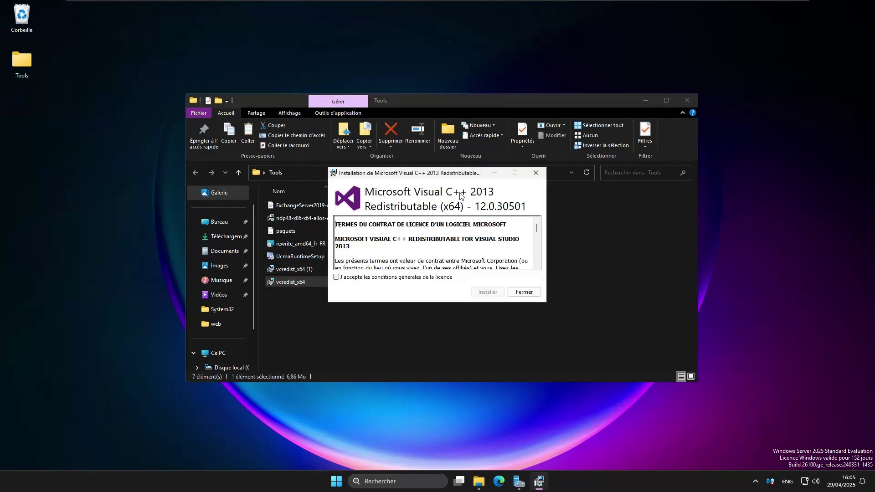
{"action": "left_click", "coordinate": [337, 278]}
{"action": "left_click", "coordinate": [488, 293]}
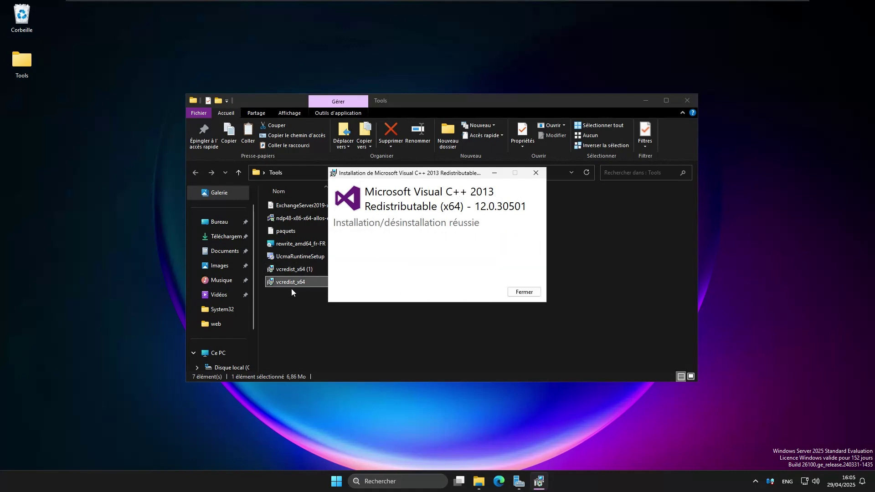
Install the Microsoft Visual C++ 2012 Redistributable (x64) from vcredist_x64 (1), accepting the license terms
{"action": "double_click", "coordinate": [302, 267]}
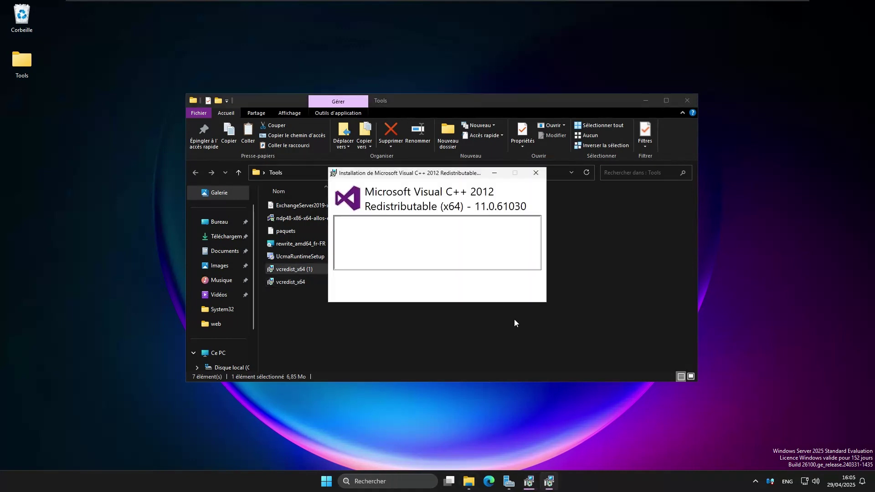
{"action": "left_click", "coordinate": [336, 277]}
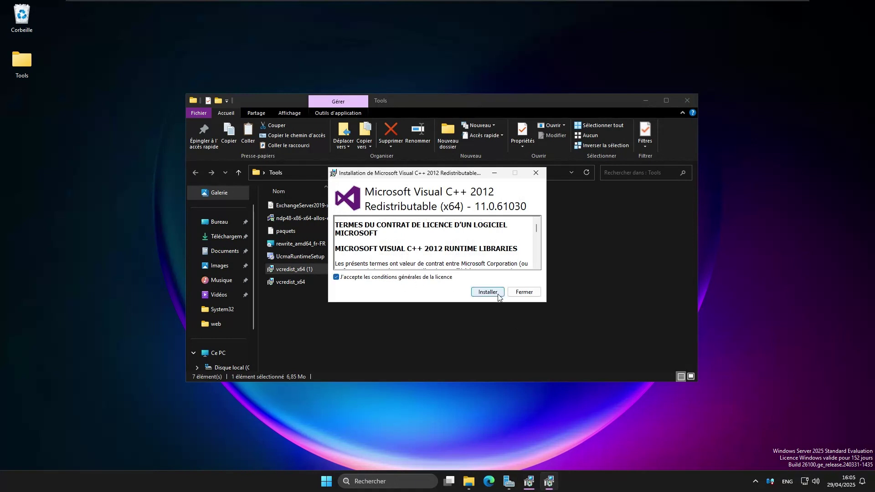
{"action": "left_click", "coordinate": [498, 293]}
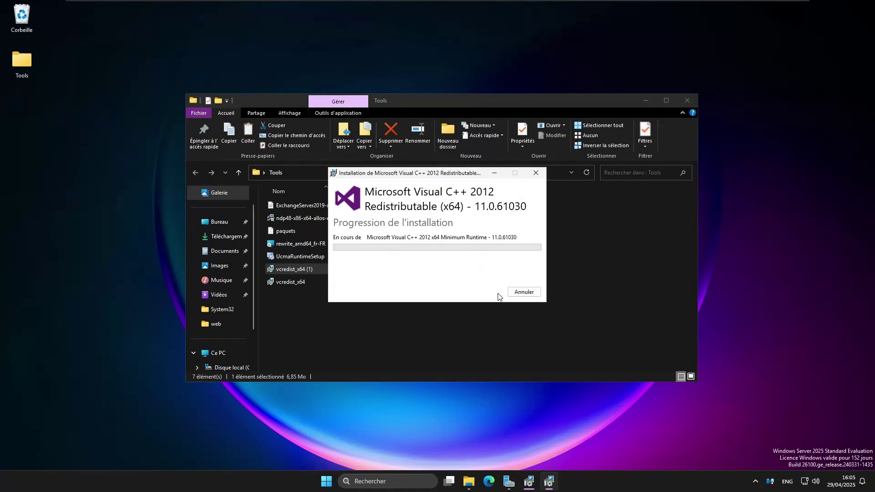
Install the Unified Communications Managed API 4.0 Runtime with UcmaRuntimeSetup, accepting the license terms, and finish its wizard
{"action": "double_click", "coordinate": [295, 256]}
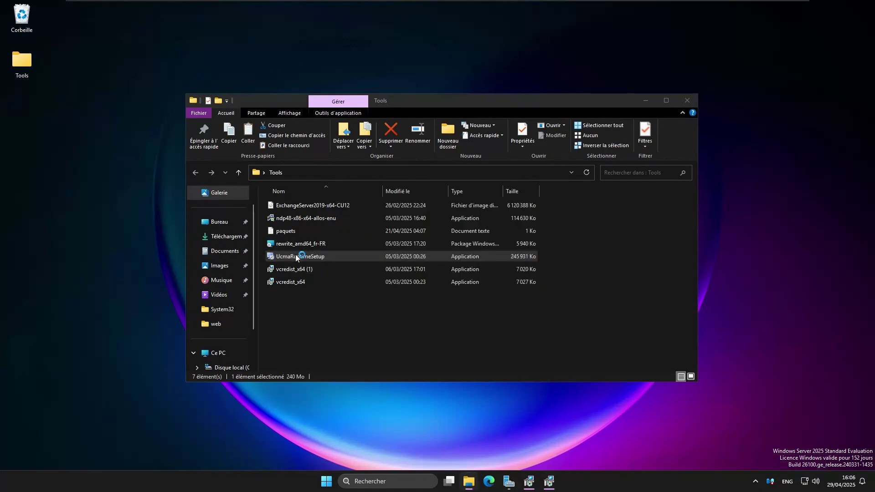
{"action": "left_click", "coordinate": [328, 257]}
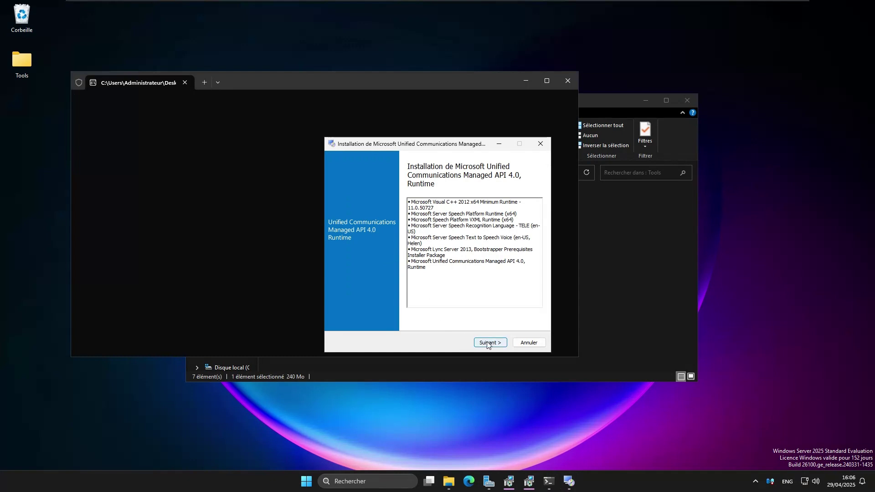
{"action": "left_click", "coordinate": [488, 342]}
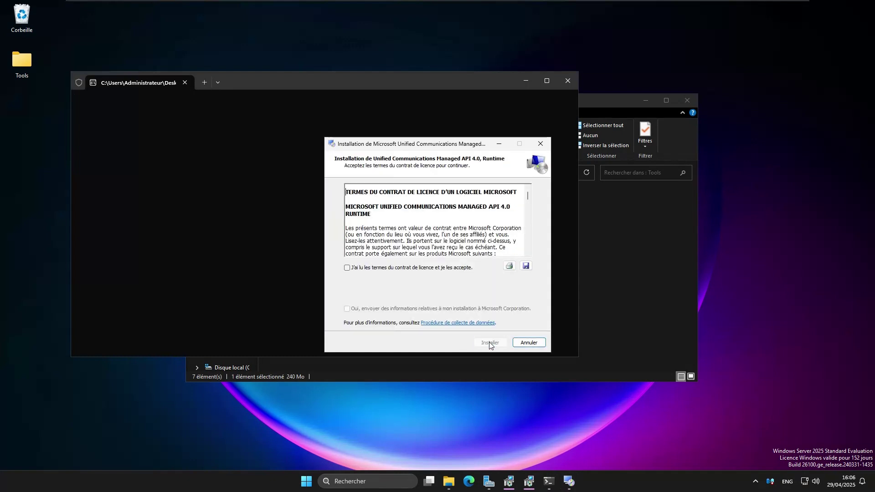
{"action": "left_click", "coordinate": [413, 269]}
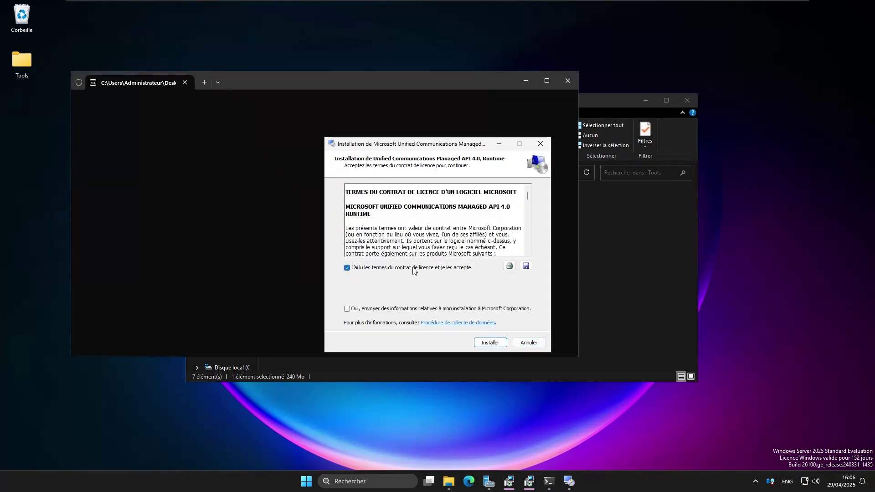
{"action": "left_click", "coordinate": [495, 343]}
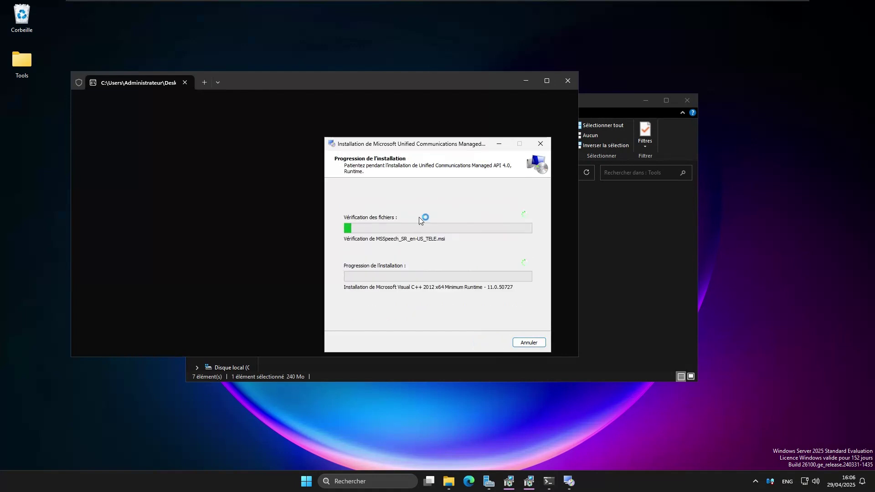
{"action": "left_click", "coordinate": [618, 217]}
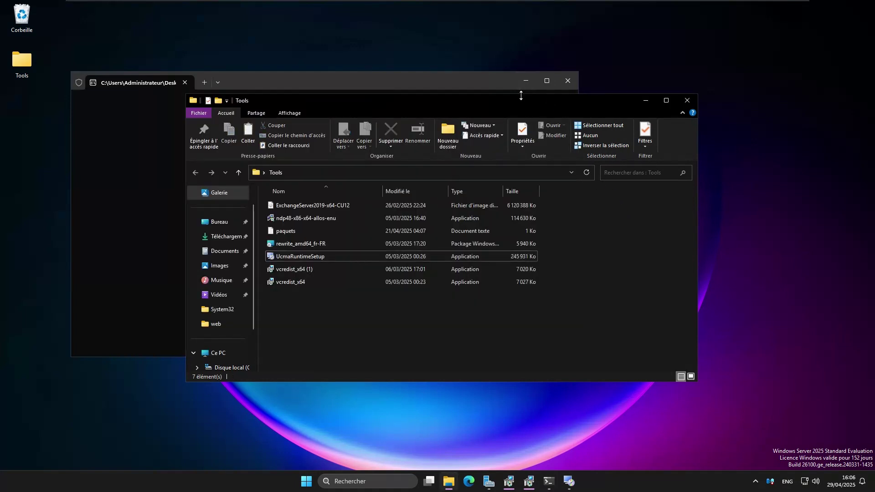
{"action": "left_click", "coordinate": [445, 77]}
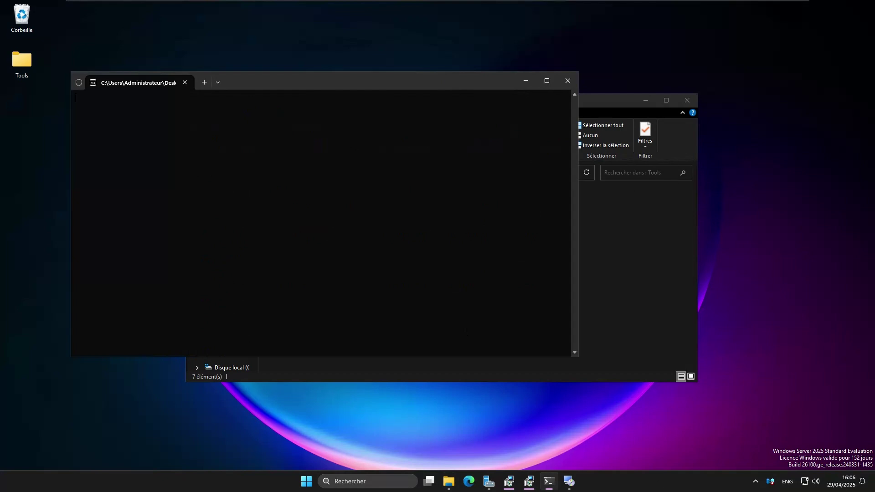
{"action": "left_click", "coordinate": [569, 481]}
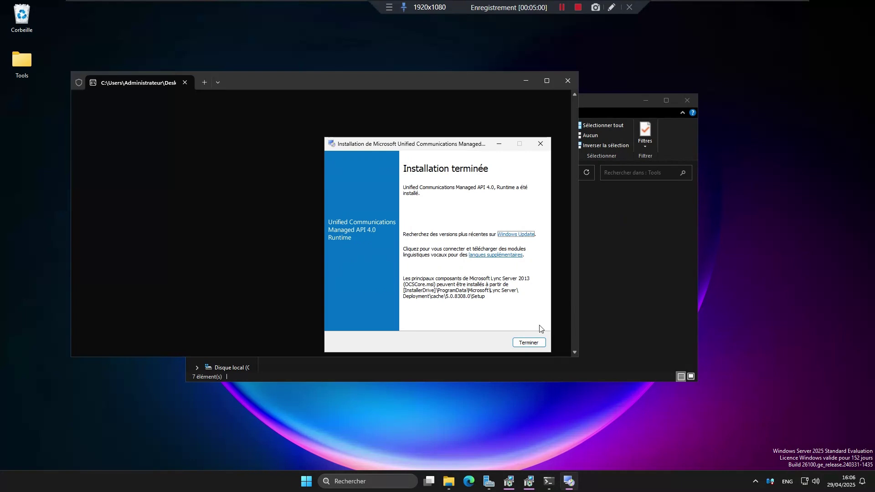
{"action": "left_click", "coordinate": [529, 343]}
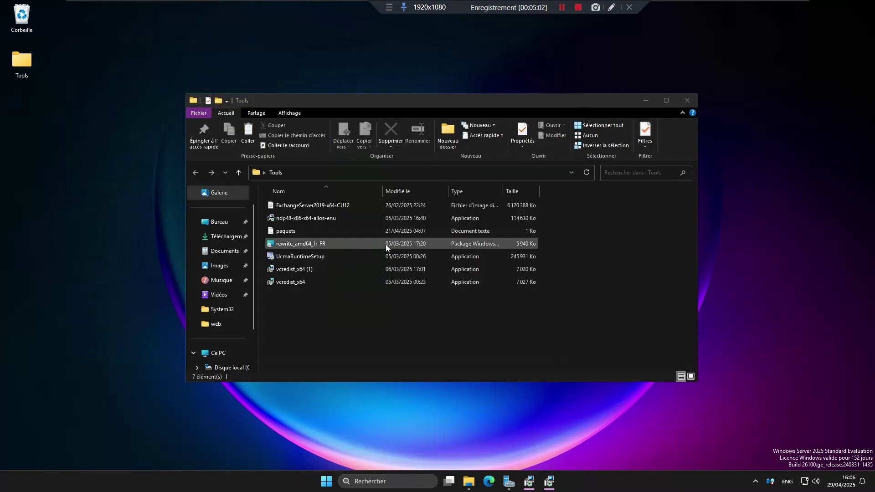
Install the IIS URL Rewrite Module 2 from rewrite_amd64_fr-FR, accepting the license terms, and finish its wizard
{"action": "double_click", "coordinate": [304, 244]}
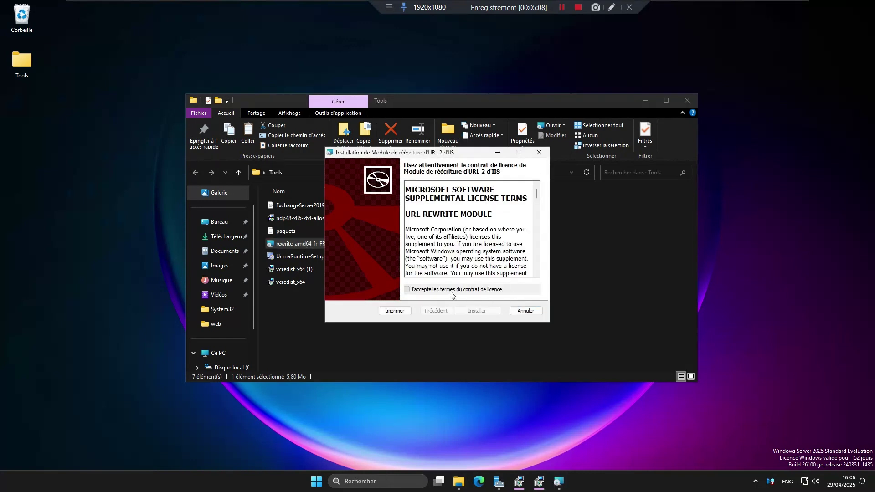
{"action": "left_click", "coordinate": [451, 294]}
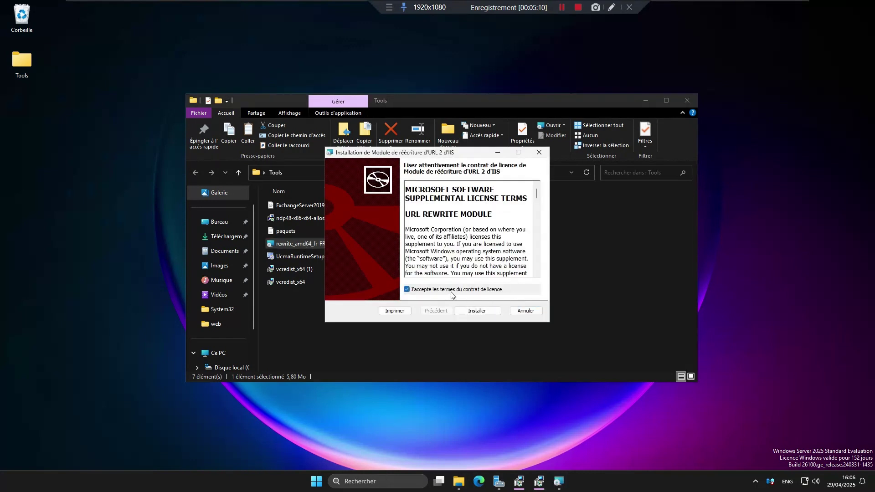
{"action": "left_click", "coordinate": [488, 311]}
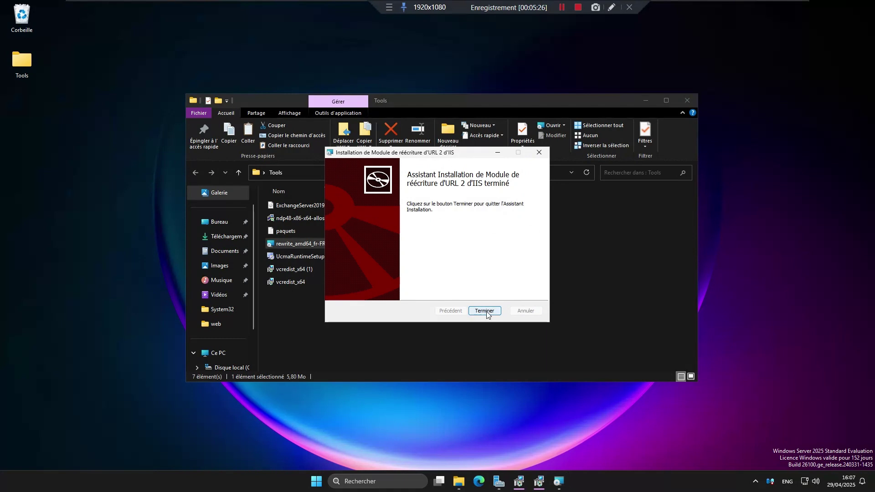
{"action": "left_click", "coordinate": [486, 310]}
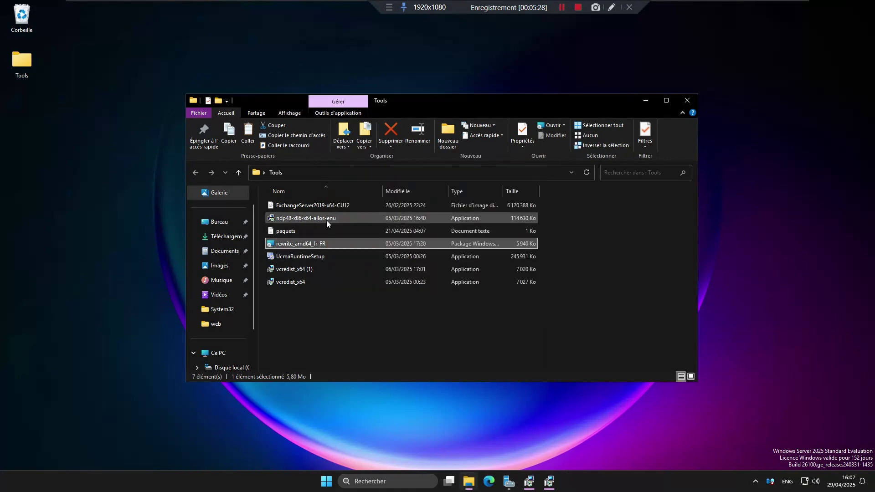
Try to install .NET Framework 4.8 from ndp48-x86-x64-allos-enu, read the installer's details, and close it
{"action": "double_click", "coordinate": [310, 218]}
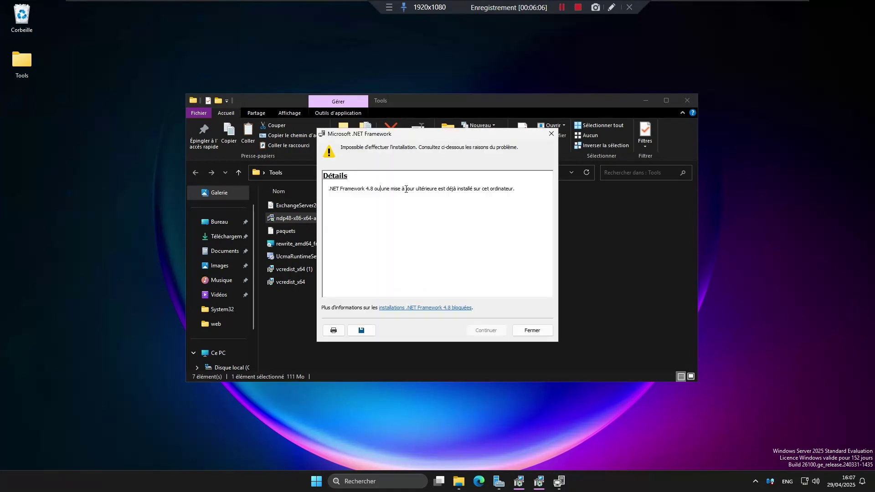
{"action": "left_click_drag", "start_coordinate": [406, 189], "coordinate": [533, 188]}
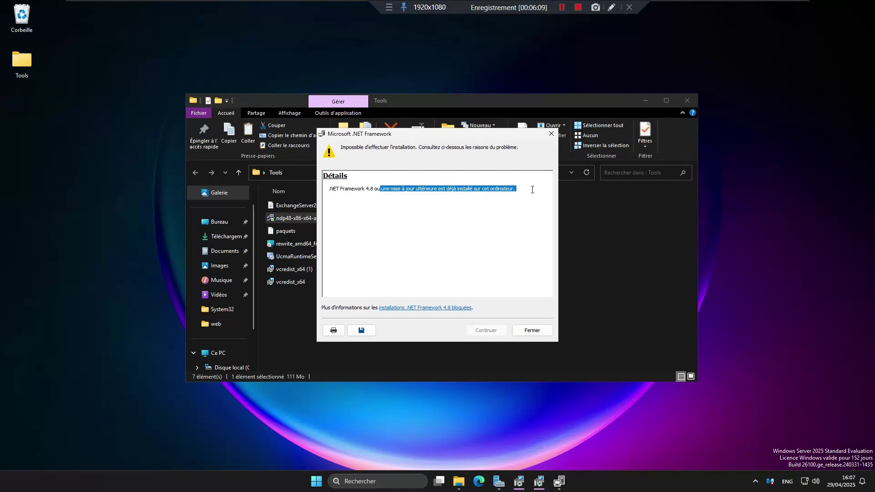
{"action": "left_click", "coordinate": [552, 334]}
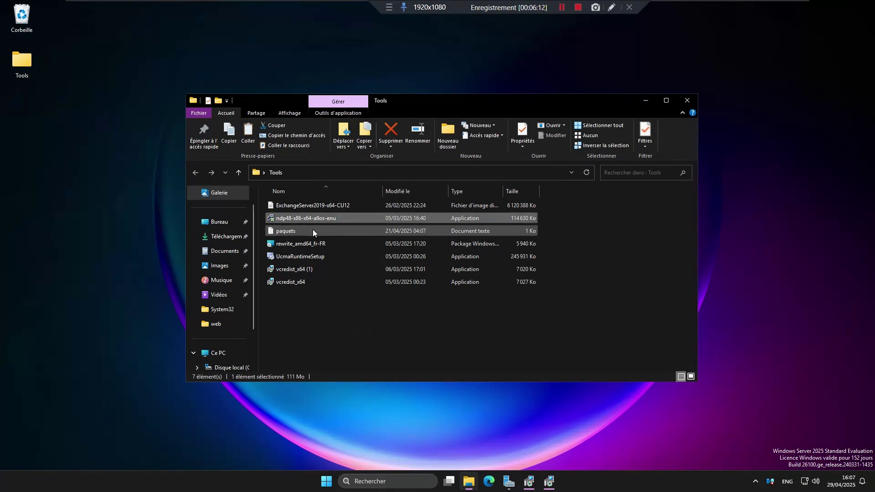
Copy the entire Install-WindowsFeature command from the paquets text file and close the file
{"action": "double_click", "coordinate": [313, 230]}
{"action": "left_click", "coordinate": [447, 140]}
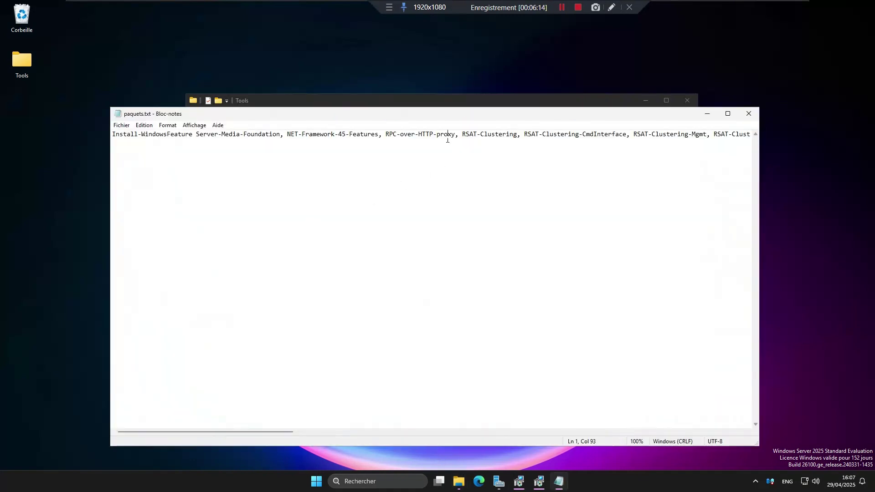
{"action": "key", "text": "shift+End"}
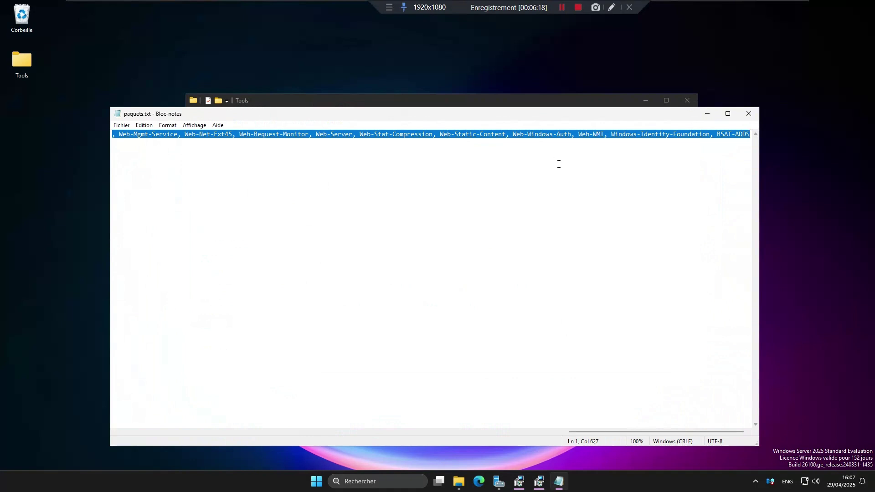
{"action": "left_click", "coordinate": [749, 114]}
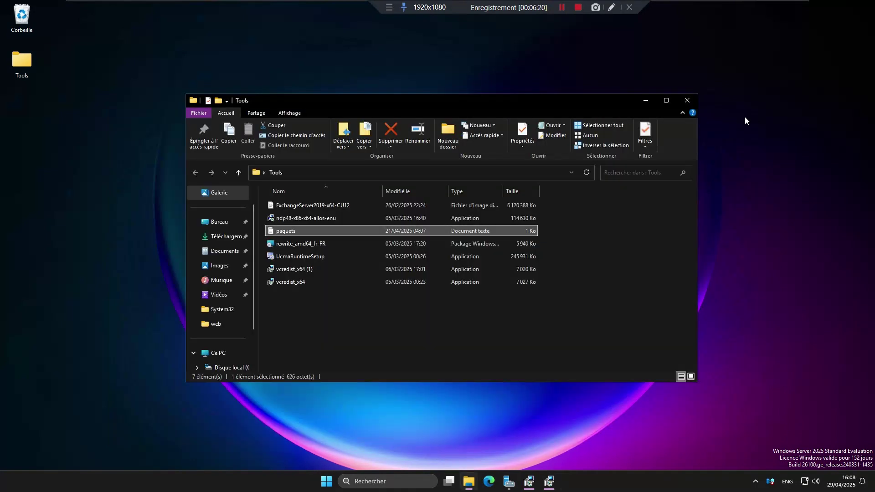
Run the copied Install-WindowsFeature command in Windows PowerShell, let the feature installation finish, and close the console
{"action": "key", "text": "super"}
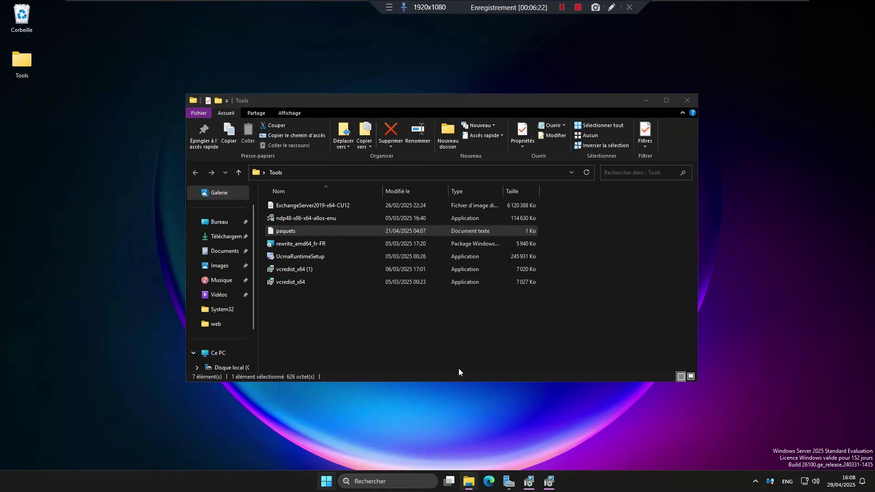
{"action": "type", "text": "power"}
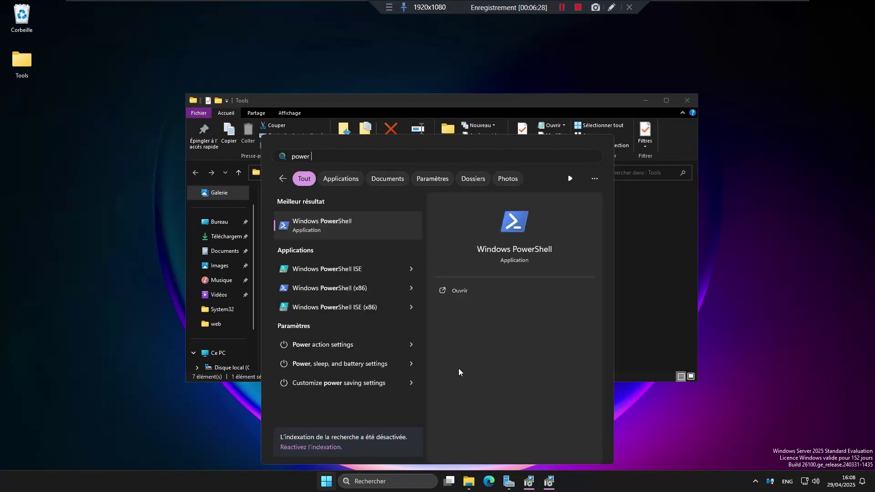
{"action": "left_click", "coordinate": [373, 231]}
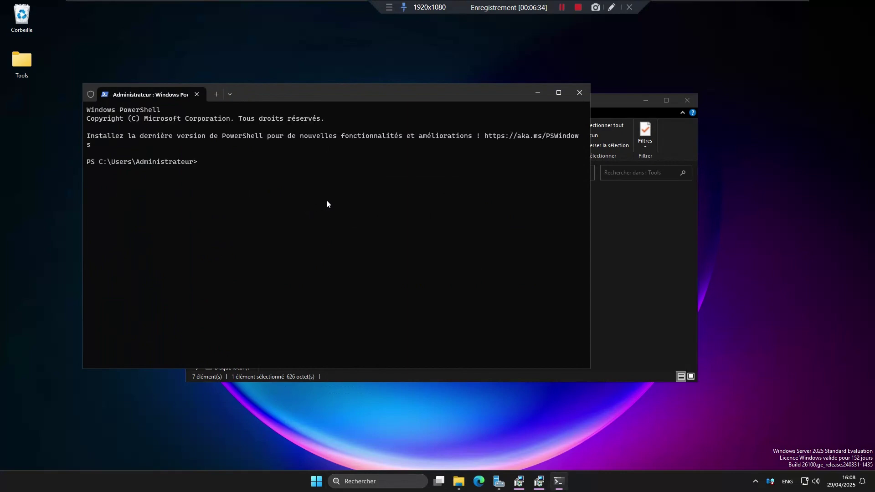
{"action": "type", "text": "Install-WindowsFeature Server-Media-Foundation, NET-Framework-45-Features, RPC-over-HTTP-proxy, RSAT-Clustering, RSAT-Clustering-CmdInterface, RSAT-Clustering-Mgmt, RSAT-Clustering-PowerShell, WAS-Process-Model, Web-Asp-Net45, Web-Basic-Auth, Web-Client-Auth, Web-Digest-Auth, Web-Dir-Browsing, Web-Dyn-Compression, Web-Http-Errors, Web-Http-Logging, Web-Http-Redirect, Web-Http-Tracing, Web-ISAPI-Ext, Web-ISAPI-Filter, Web-Metabase, Web-Mgmt-Console, Web-Mgmt-Service, Web-Net-Ext45, Web-Request-Monitor, Web-Server, Web-Stat-Compression, Web-Static-Content, Web-Windows-Auth, Web-WMI, Windows-Identity-Foundation, RSAT-ADDS"}
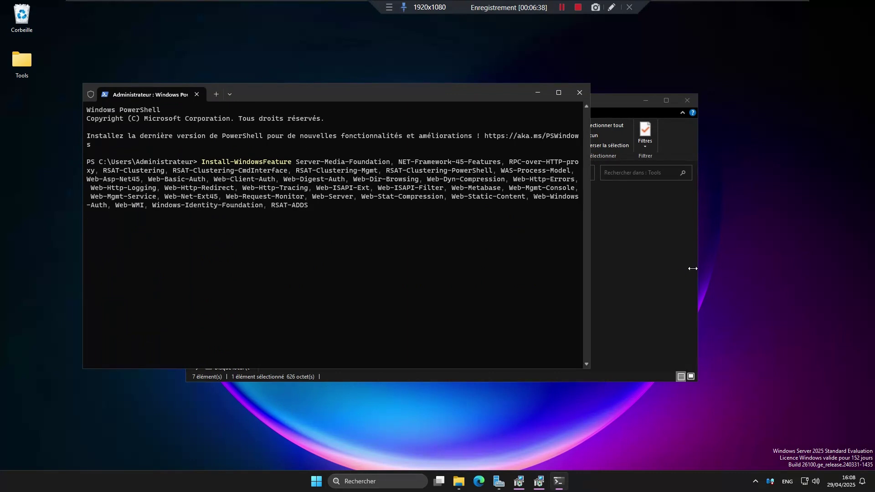
{"action": "left_click", "coordinate": [673, 271]}
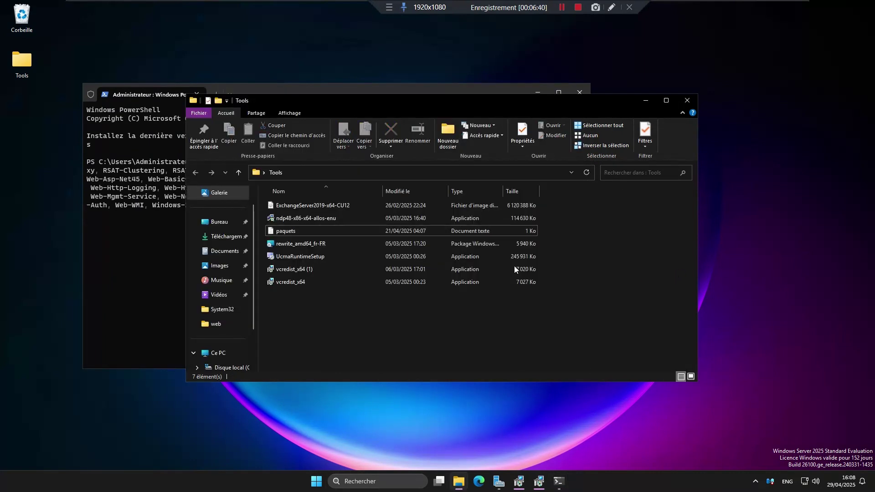
{"action": "left_click", "coordinate": [127, 245]}
{"action": "left_click_drag", "start_coordinate": [442, 95], "coordinate": [543, 86]}
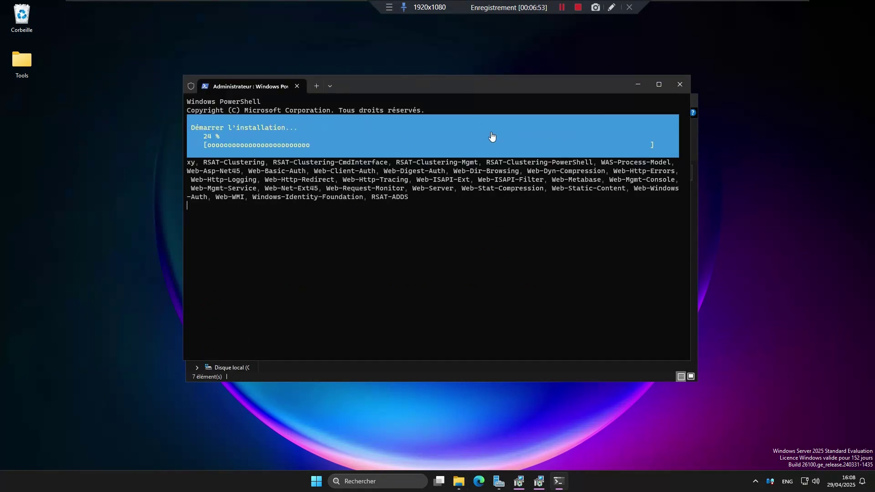
{"action": "left_click", "coordinate": [561, 7]}
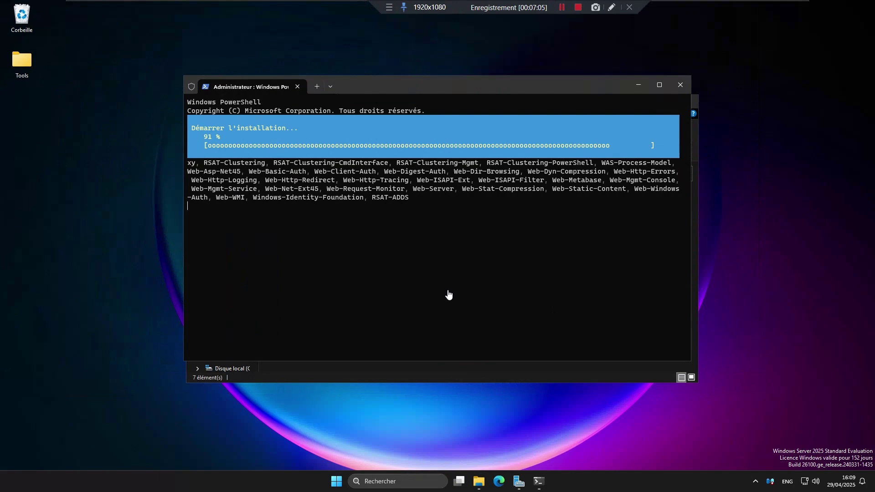
{"action": "left_click", "coordinate": [563, 7]}
{"action": "left_click", "coordinate": [563, 7]}
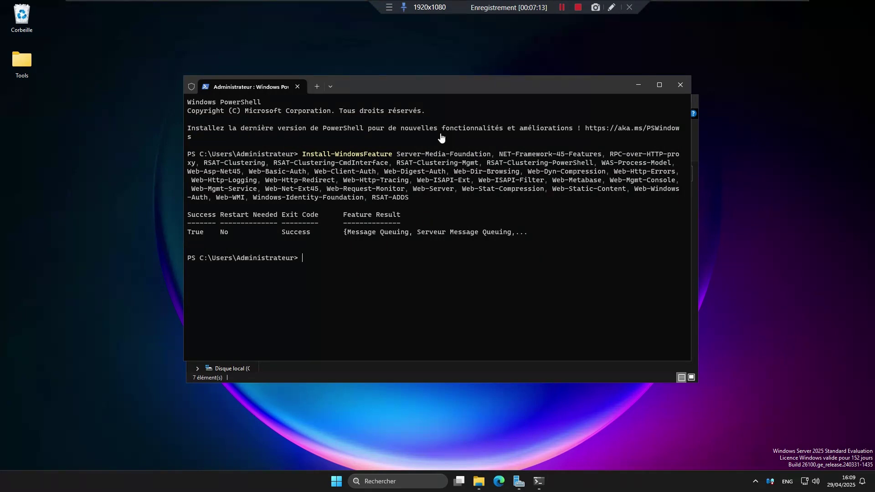
{"action": "left_click", "coordinate": [679, 86]}
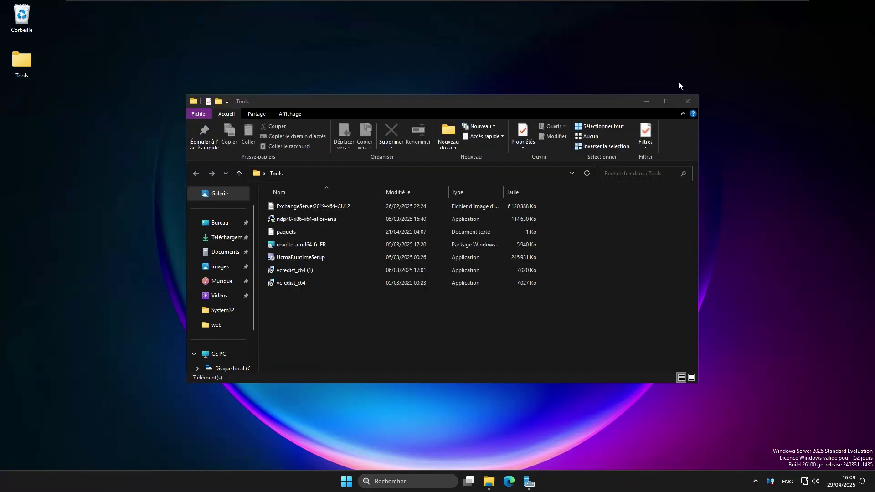
Mount the ExchangeServer2019-x64-CU12 disk image from the Tools folder and run its Setup application, accepting the security warnings
{"action": "double_click", "coordinate": [295, 207]}
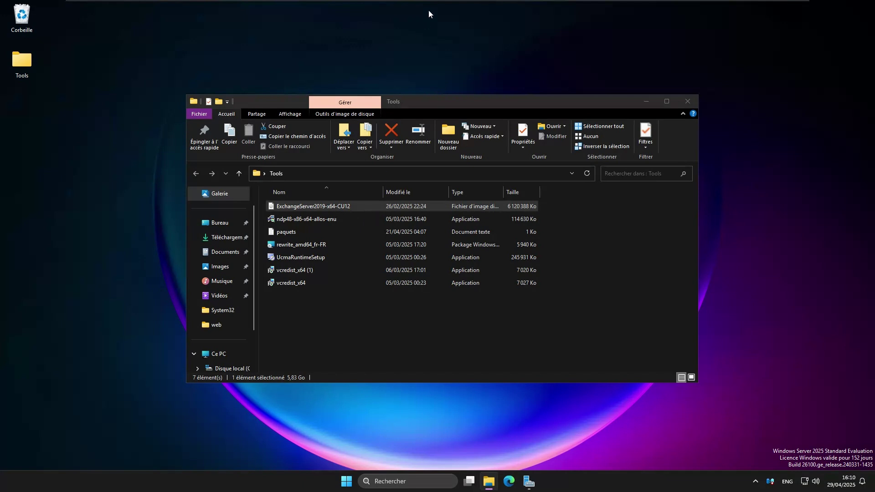
{"action": "mouse_move", "coordinate": [431, 11]}
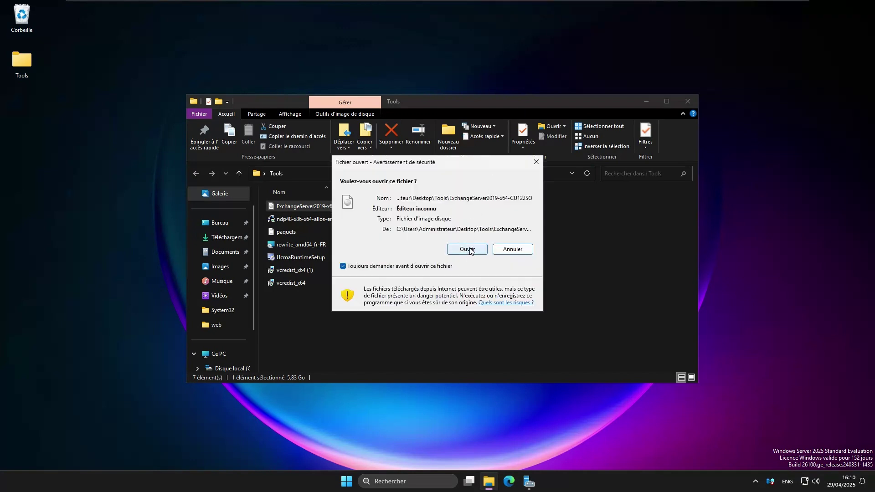
{"action": "left_click", "coordinate": [468, 249]}
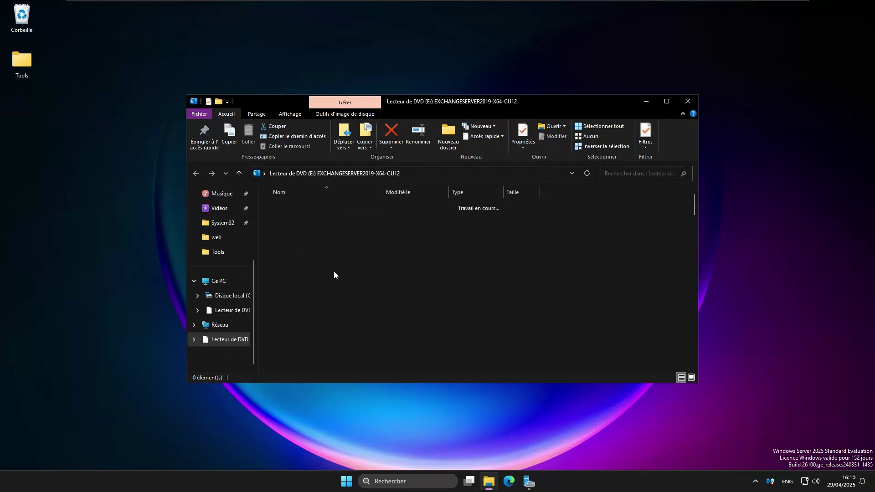
{"action": "scroll", "coordinate": [334, 271], "scroll_direction": "down", "scroll_amount": 10}
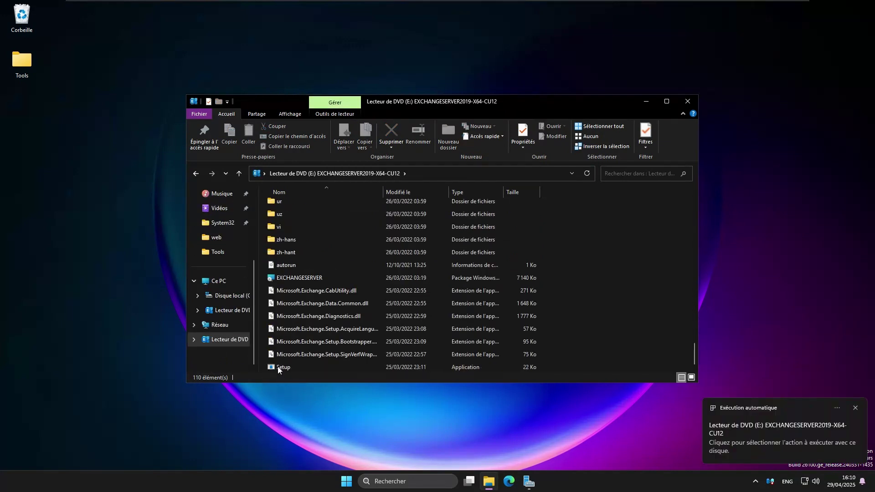
{"action": "double_click", "coordinate": [283, 367]}
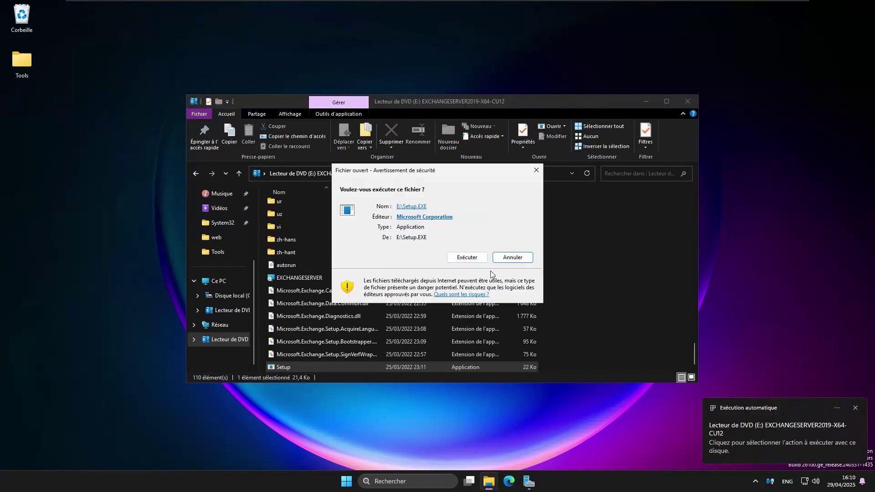
{"action": "left_click", "coordinate": [465, 258]}
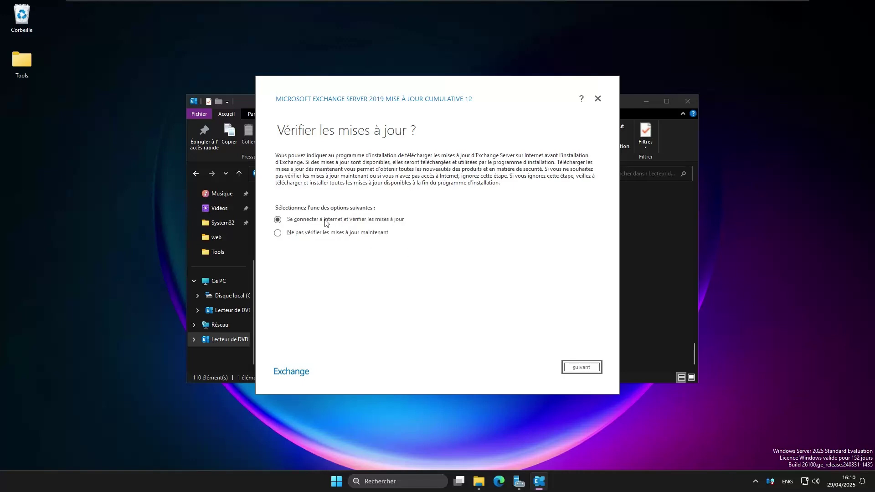
Have Exchange Setup connect to the Internet to check for updates, and proceed to the initialization of the installation
{"action": "left_click", "coordinate": [586, 371]}
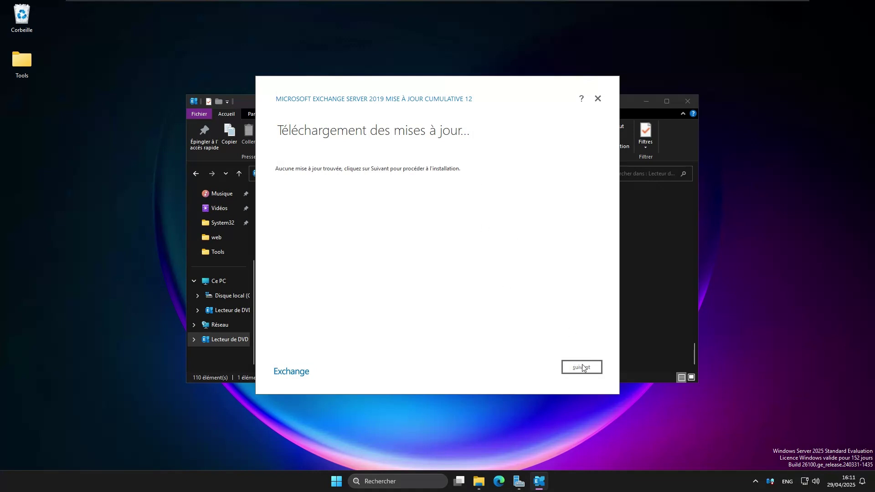
{"action": "left_click", "coordinate": [581, 368]}
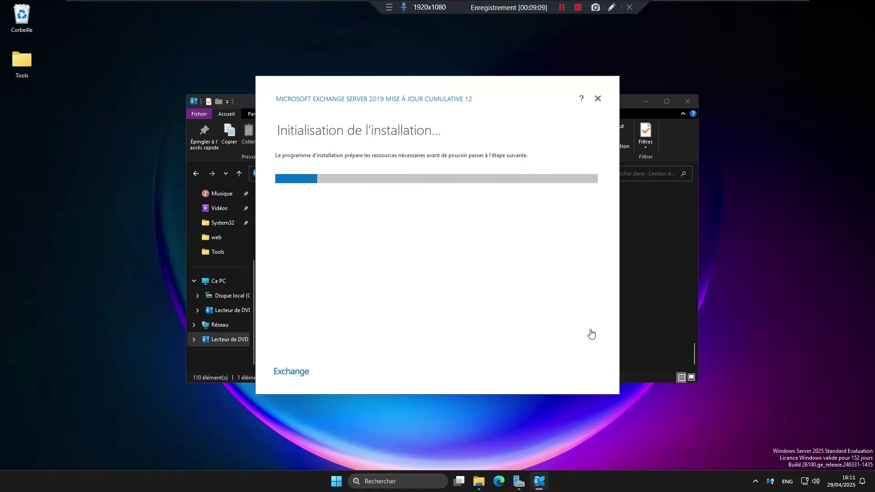
{"action": "left_click", "coordinate": [561, 10]}
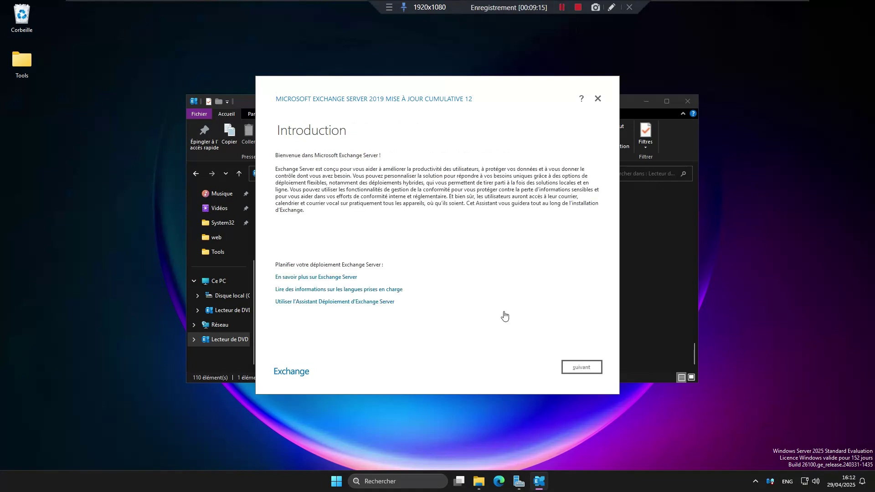
Accept the Exchange license agreement with diagnostic data sharing and use the recommended settings
{"action": "left_click", "coordinate": [581, 366]}
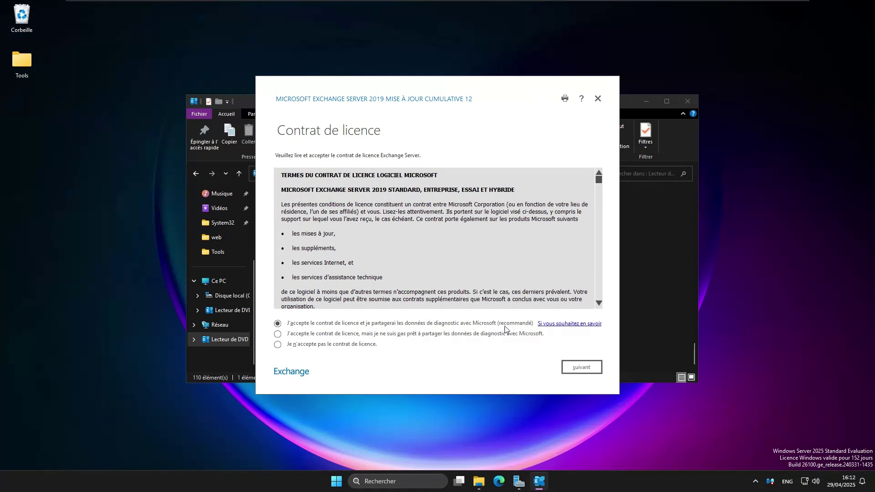
{"action": "left_click", "coordinate": [581, 372]}
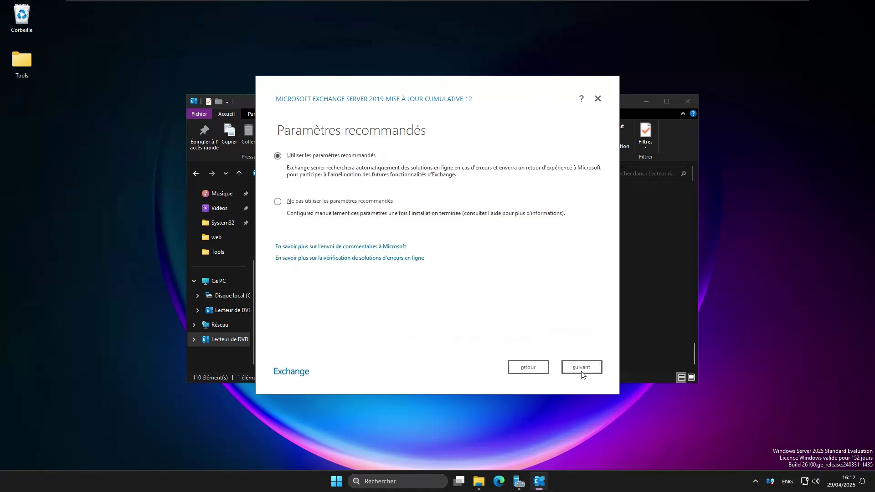
{"action": "left_click", "coordinate": [581, 373]}
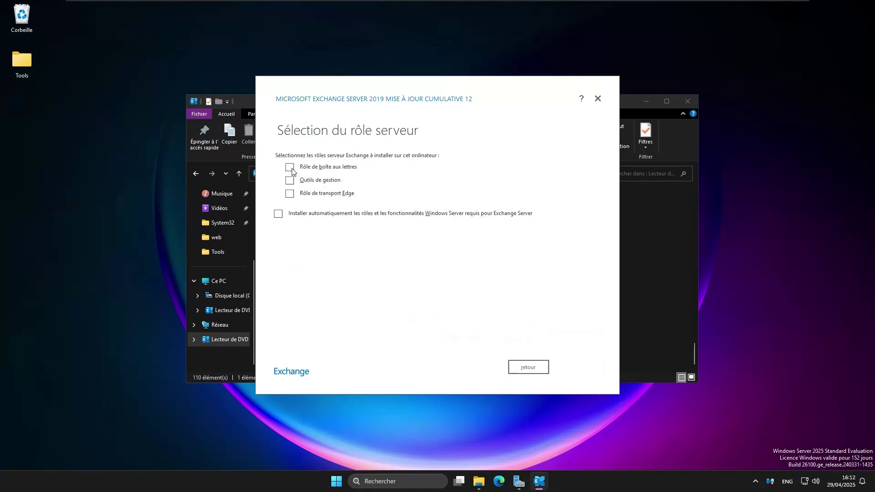
Select the mailbox role (Rôle de boîte aux lettres) and keep the installation path C:\Program Files\Microsoft\Exchange Server\V15
{"action": "left_click", "coordinate": [292, 168]}
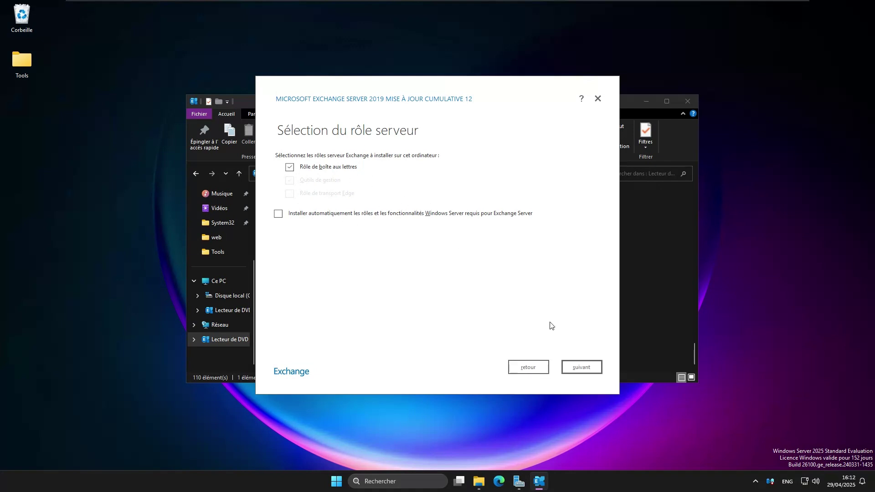
{"action": "left_click", "coordinate": [592, 368]}
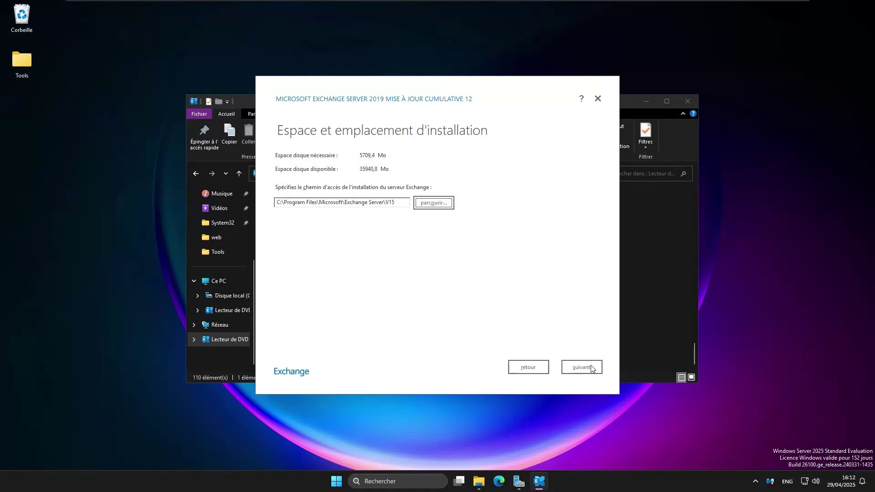
{"action": "left_click", "coordinate": [592, 368]}
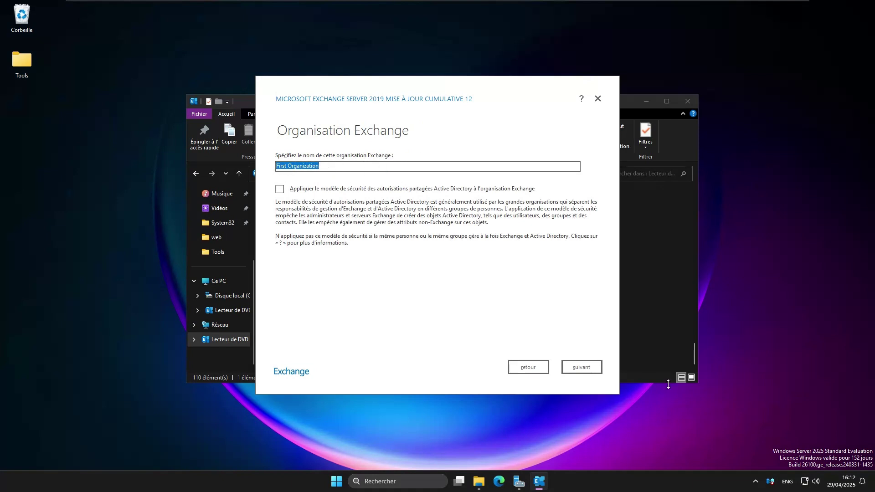
Keep First Organization as the Exchange organization name with malware scanning enabled, and start the installation after the readiness checks
{"action": "left_click", "coordinate": [589, 372]}
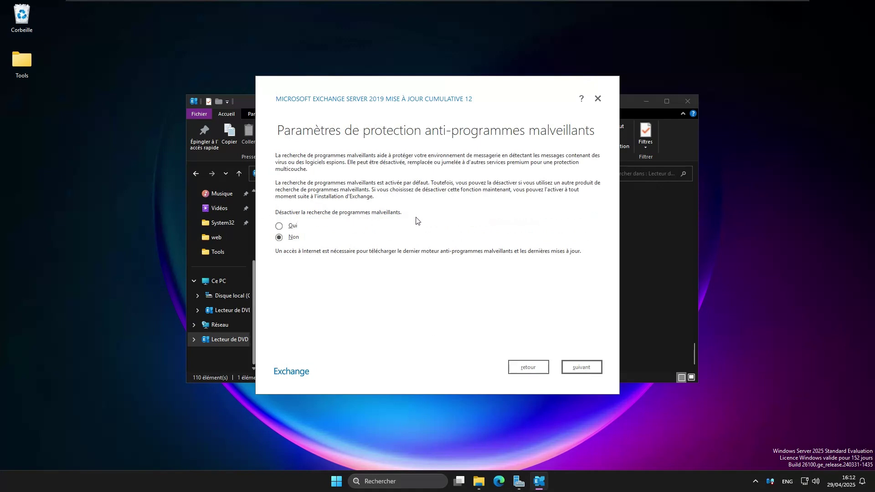
{"action": "left_click", "coordinate": [578, 368]}
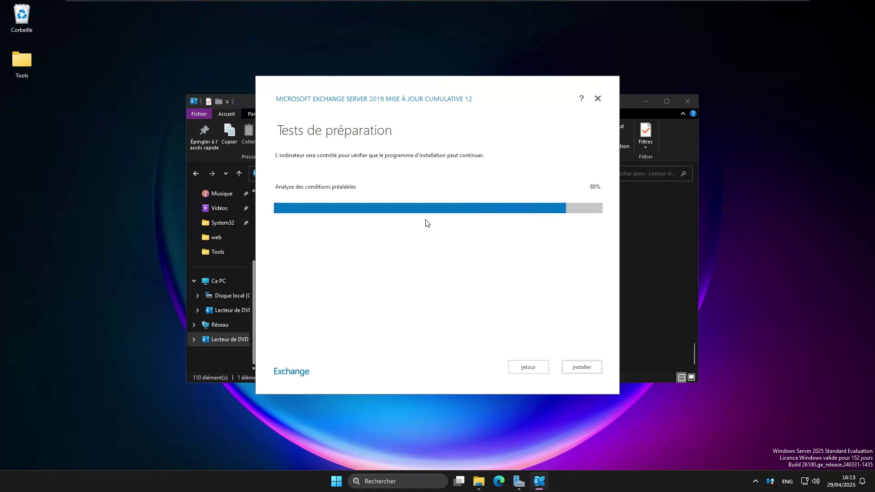
{"action": "mouse_move", "coordinate": [477, 3]}
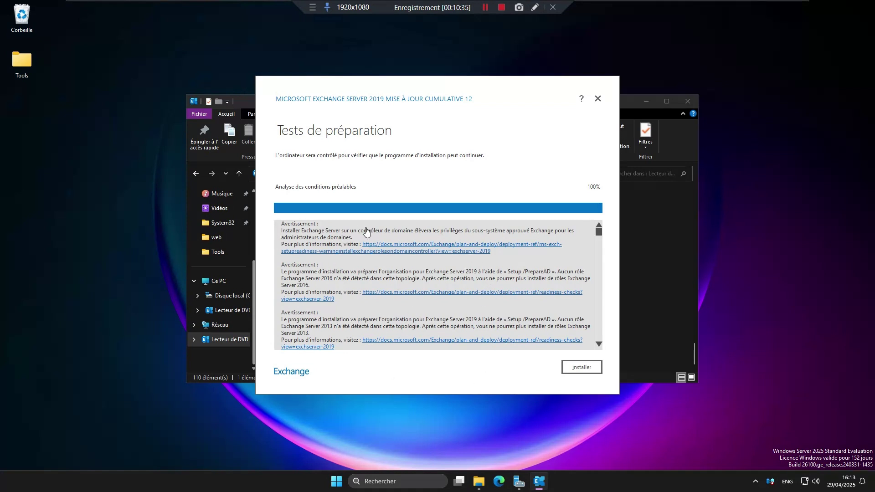
{"action": "left_click", "coordinate": [580, 367]}
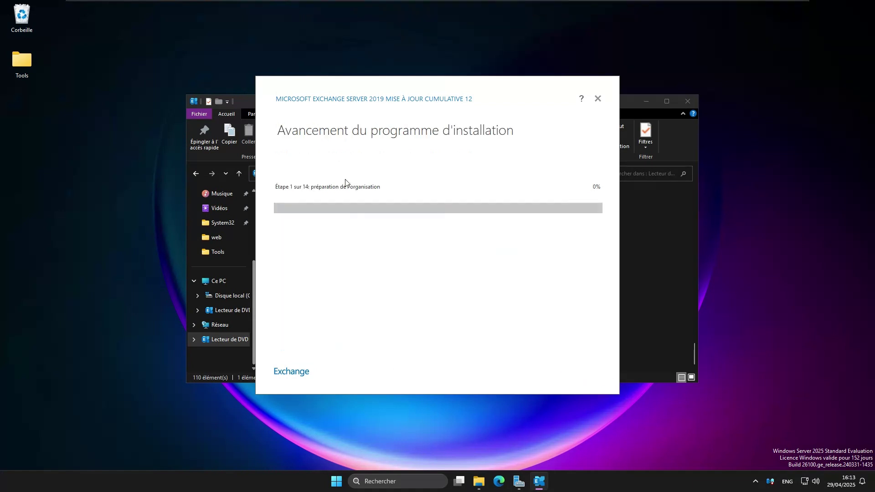